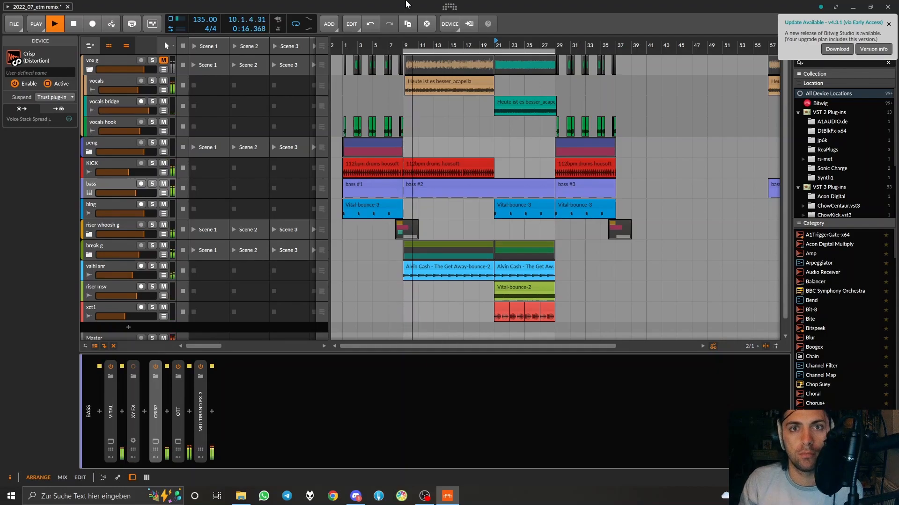
- Audition the bass track in solo from bar 9, stop playback, and turn its solo off
key("space")
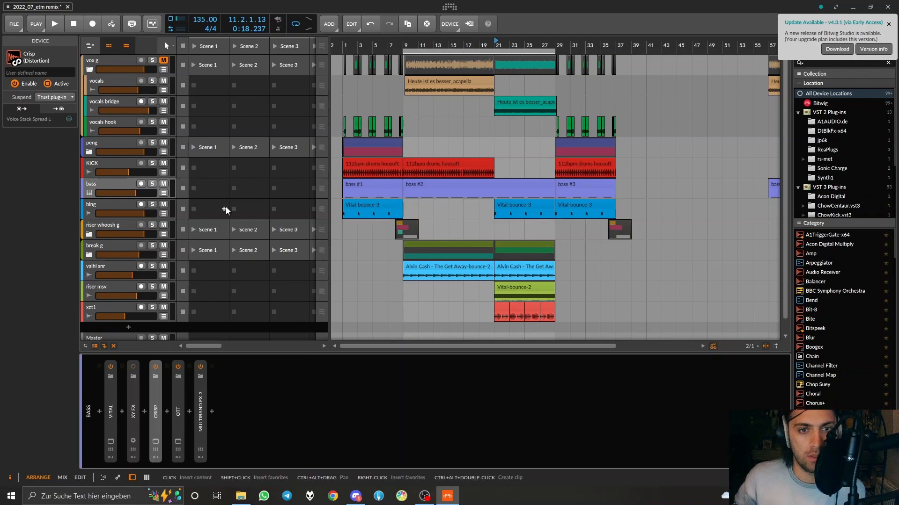
left_click(117, 181)
left_click(151, 185)
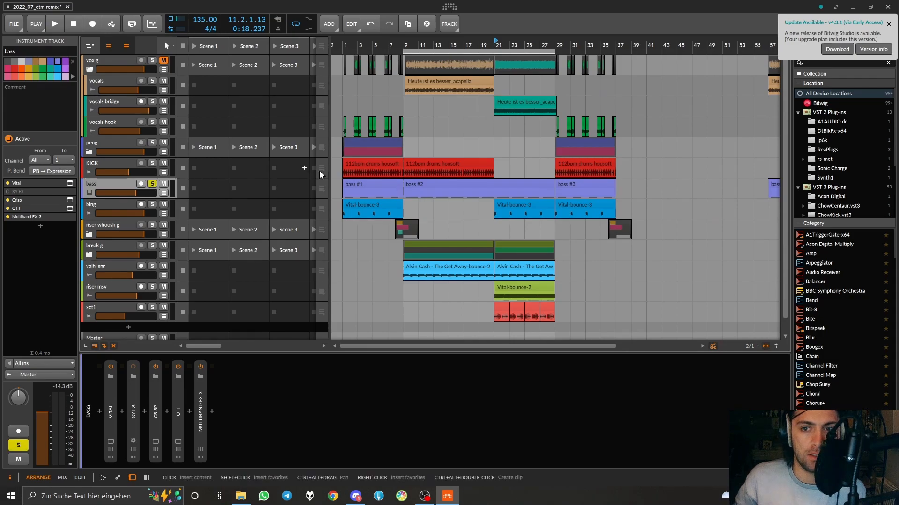
left_click(406, 42)
key("space")
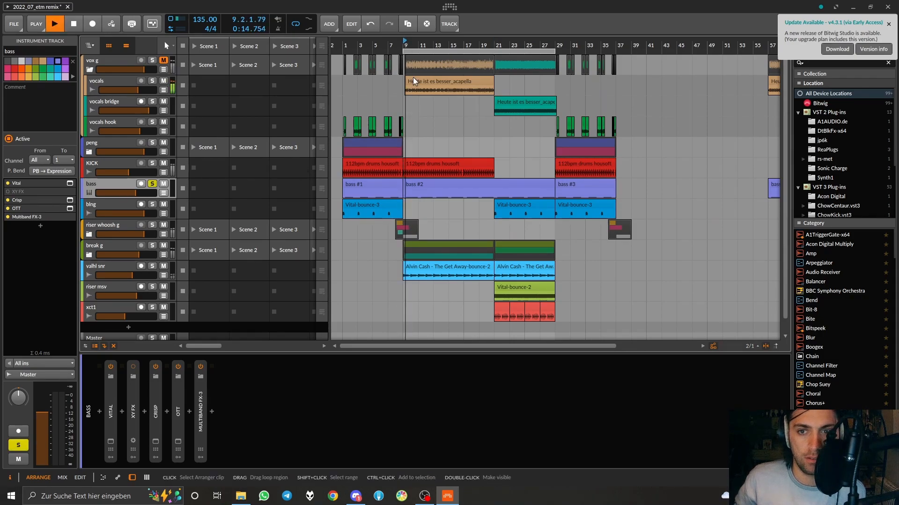
scroll(408, 187, "up", 5)
scroll(407, 188, "up", 2)
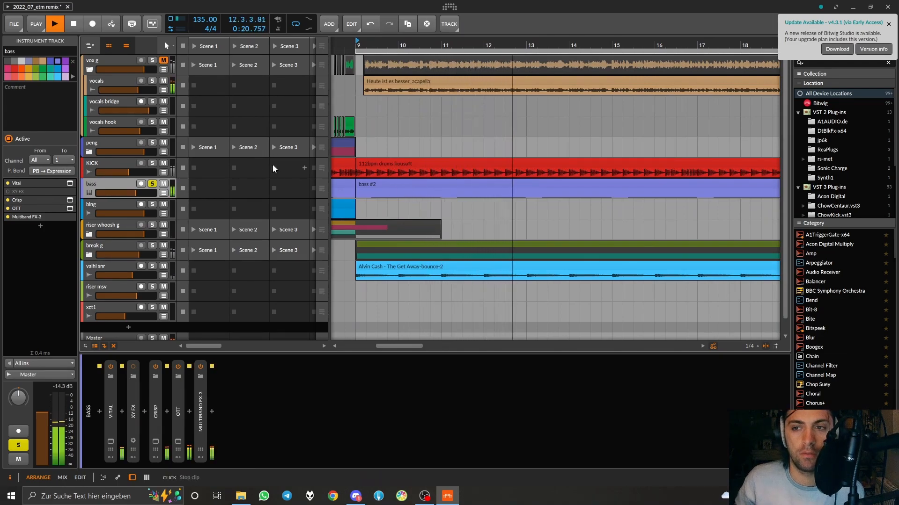
key("space")
left_click(152, 184)
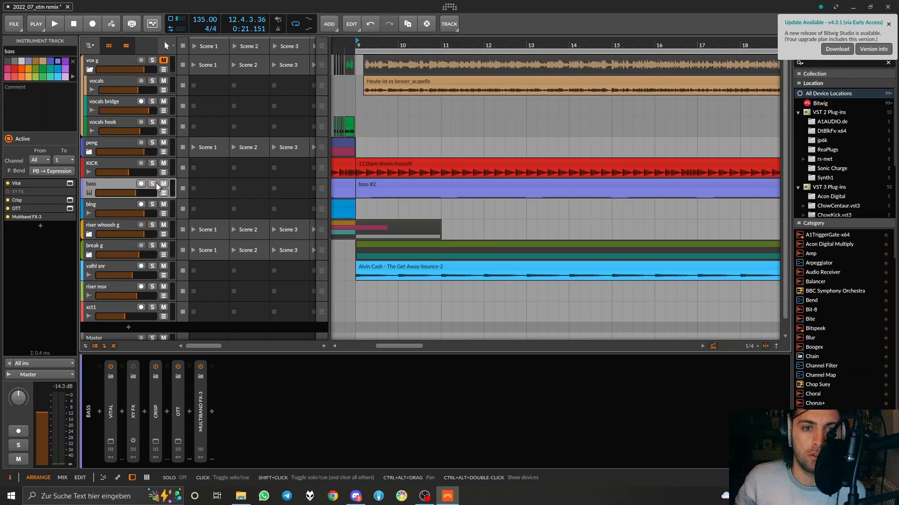
- Insert the Puberty Simulator effect between XY FX and Crisp in the bass track's device chain
left_click(145, 409)
type("rob")
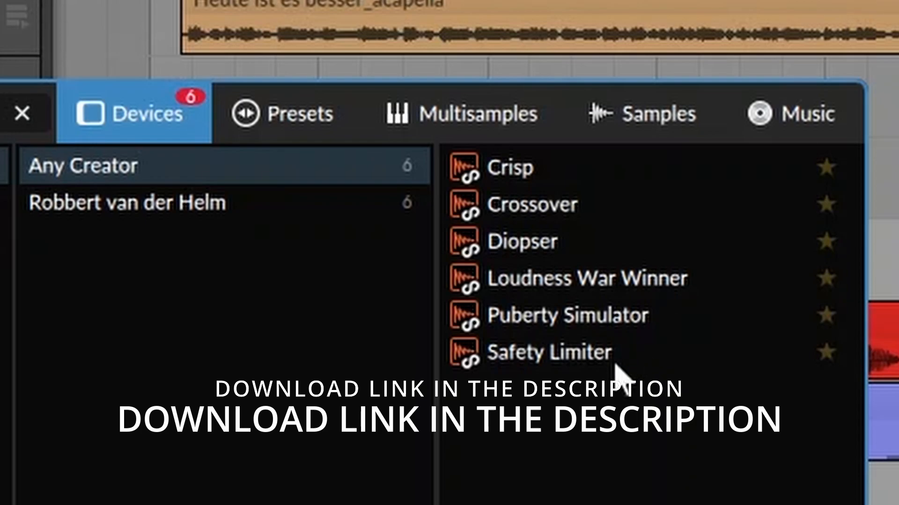
double_click(651, 330)
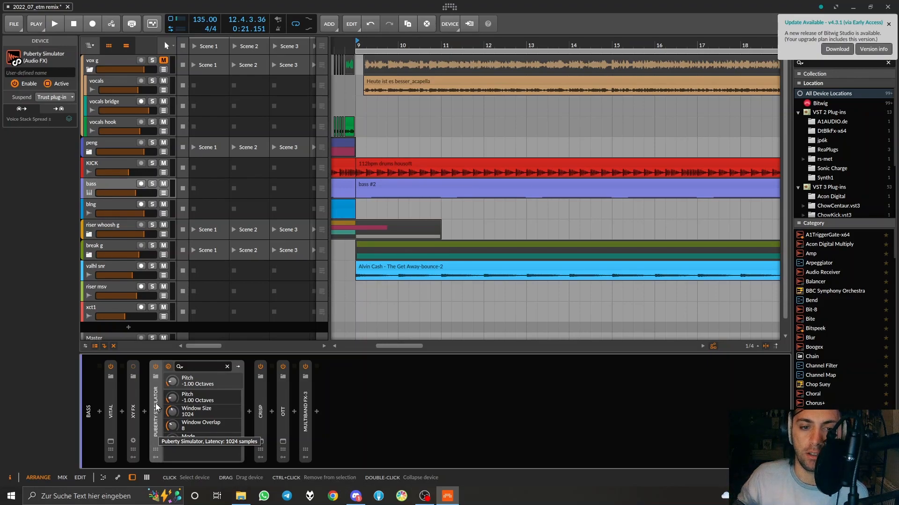
- Insert the Diopser effect between XY FX and Puberty Simulator on the bass track
left_click(144, 411)
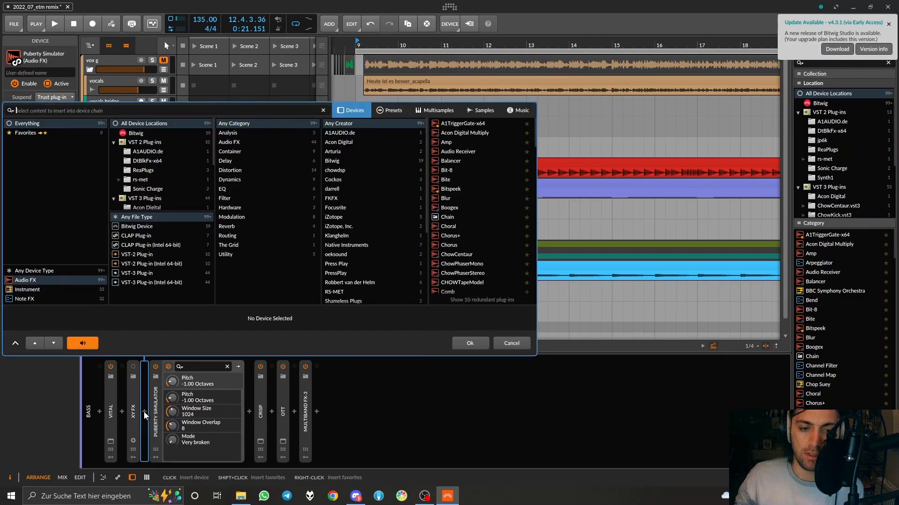
type("dio")
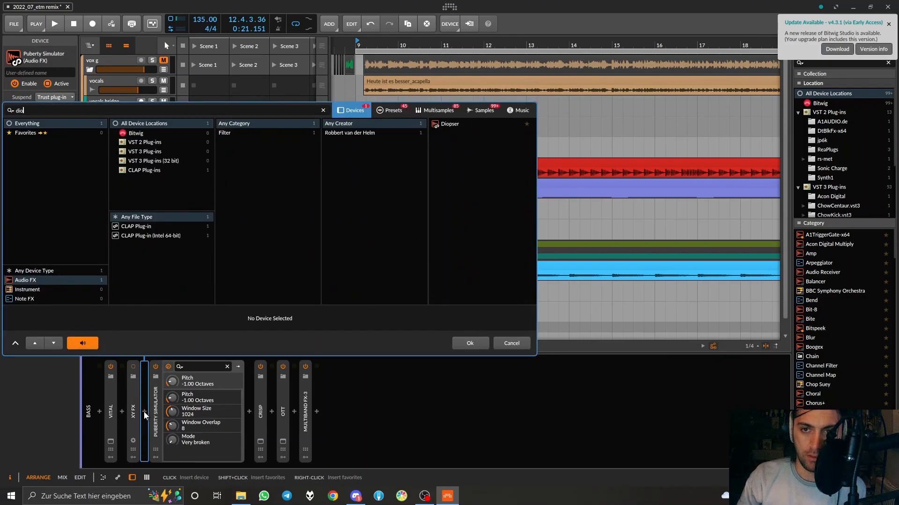
type("p")
double_click(450, 124)
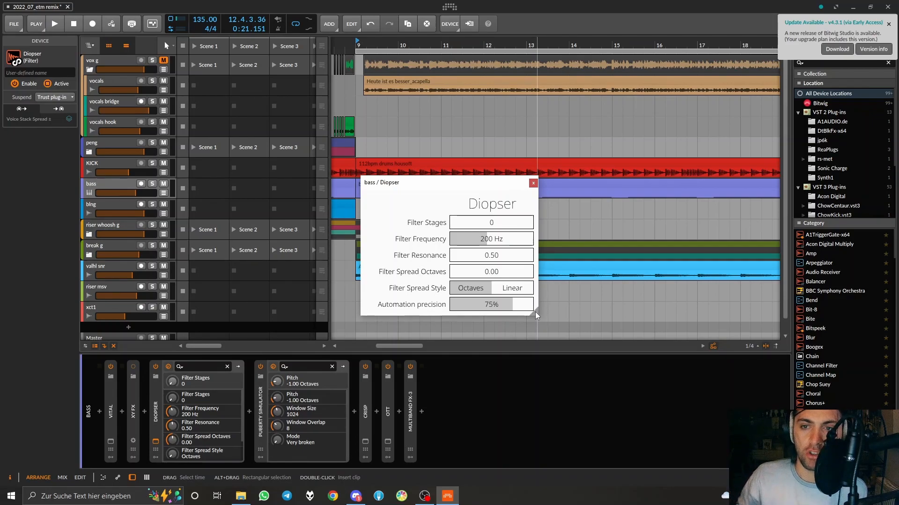
- Set Diopser's Filter Stages to 391 and its Automation precision to 66%
left_click_drag(456, 223, 518, 230)
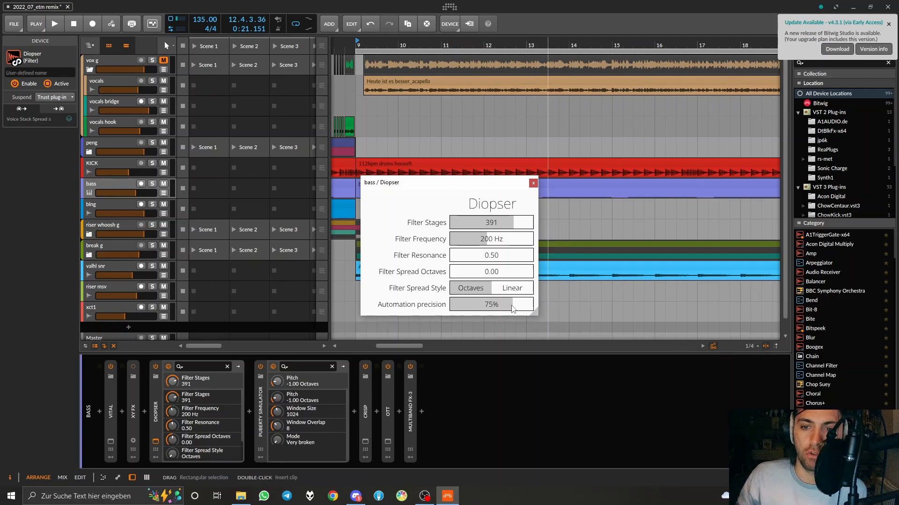
scroll(510, 306, "down", 4)
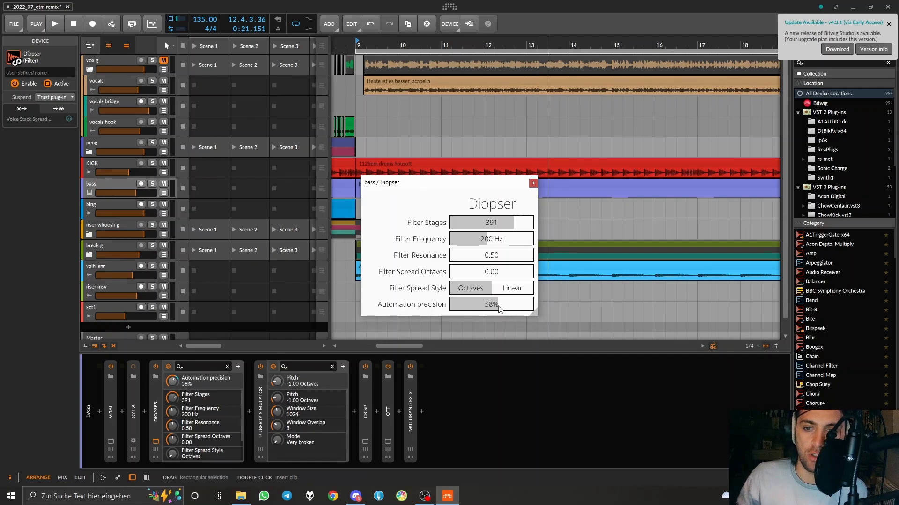
scroll(510, 308, "down", 2)
left_click_drag(507, 307, 505, 308)
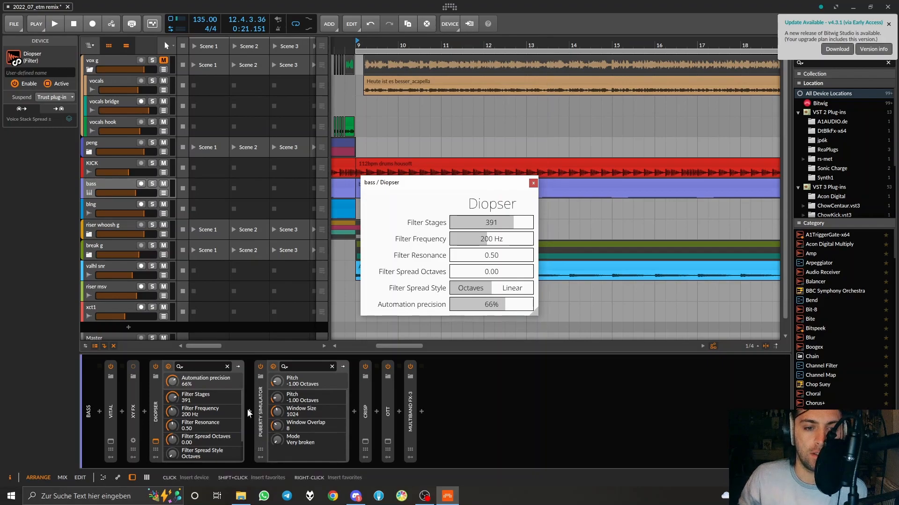
- Delete Diopser from the bass track's device chain
left_click(159, 405)
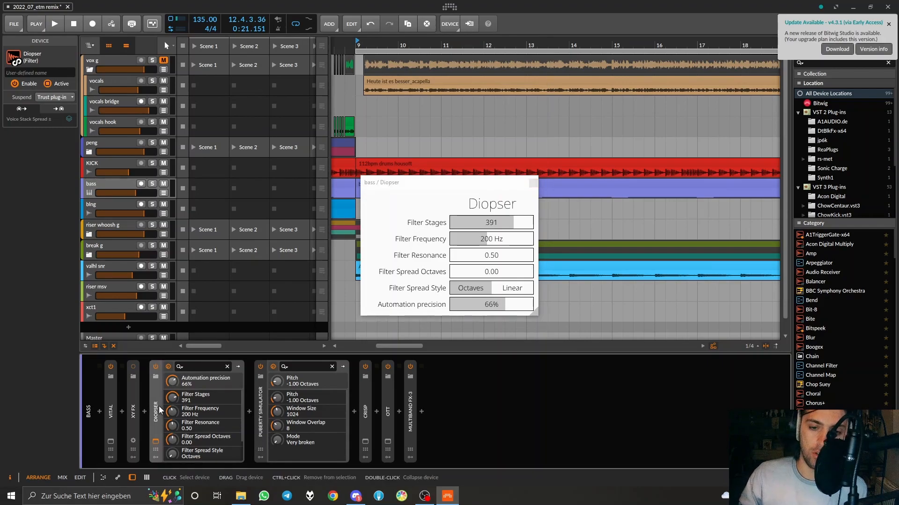
key("Delete")
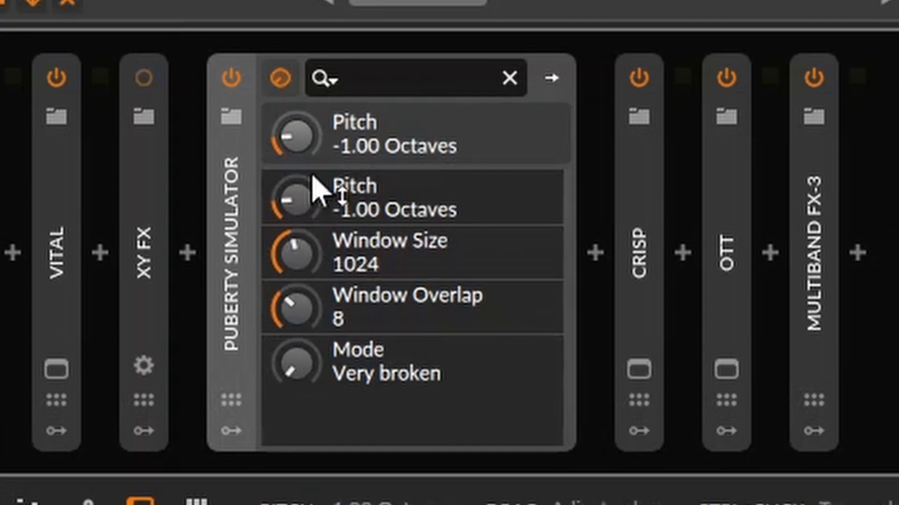
- Play the bass while raising Puberty Simulator's Pitch to -0.56 and on to -0.07 octaves
left_click_drag(308, 205, 309, 185)
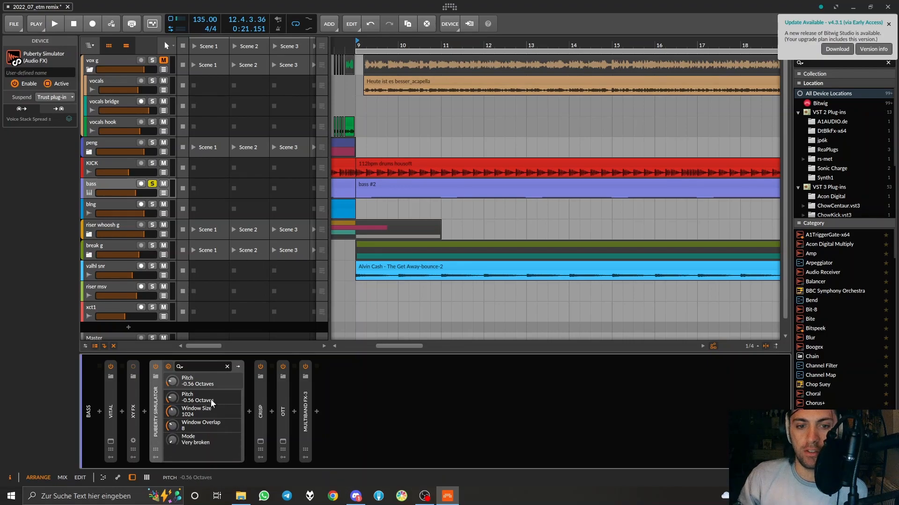
key("space")
left_click_drag(174, 400, 175, 388)
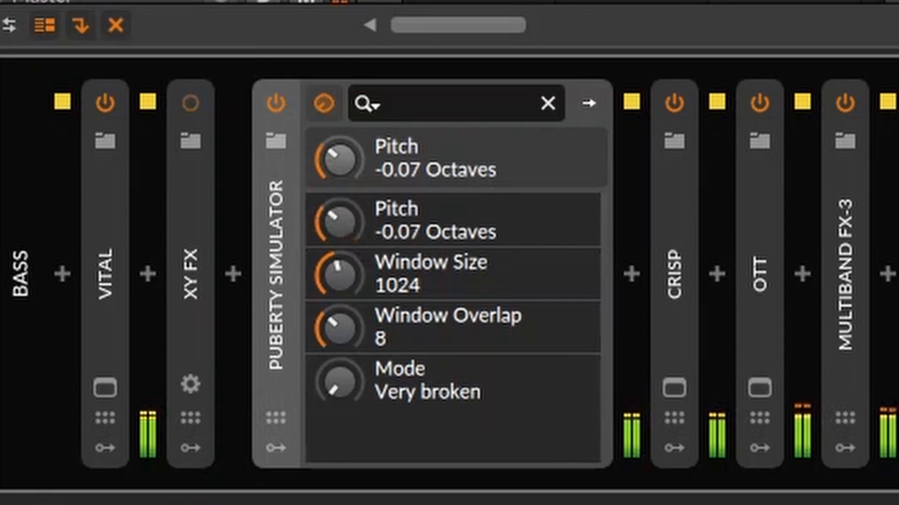
- Try upward shifts in Puberty Simulator with Pitch at 0.95, 0.79 and finally 0.39 octaves
left_click_drag(340, 160, 352, 228)
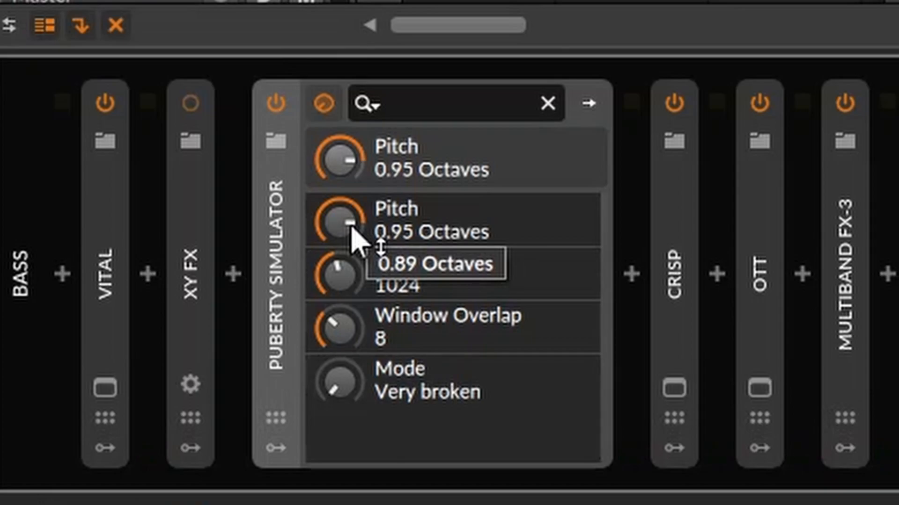
left_click_drag(352, 229, 361, 297)
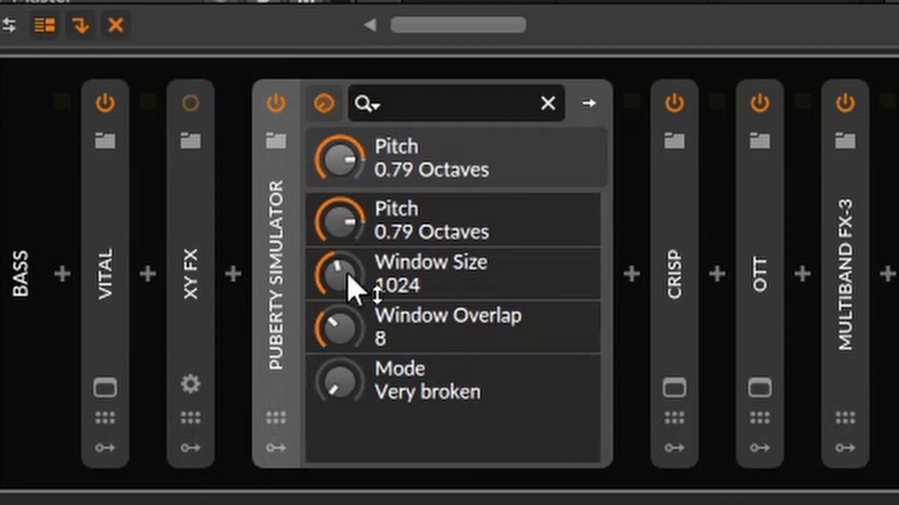
mouse_move(349, 277)
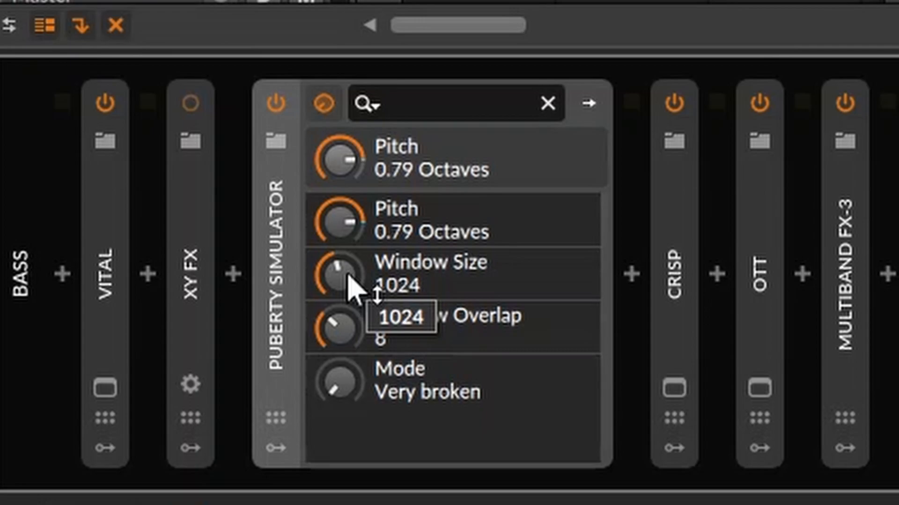
mouse_move(341, 220)
left_mouse_down()
mouse_move(342, 197)
mouse_move(341, 221)
left_mouse_up()
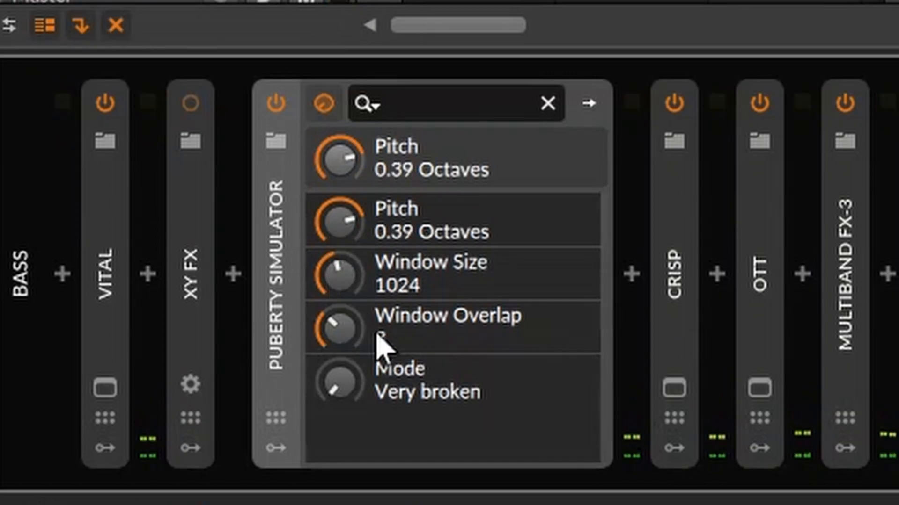
- Set Puberty Simulator's Window Size to 32768 and adjust Pitch to 0.24 octaves while auditioning the bass
left_click_drag(333, 280, 333, 262)
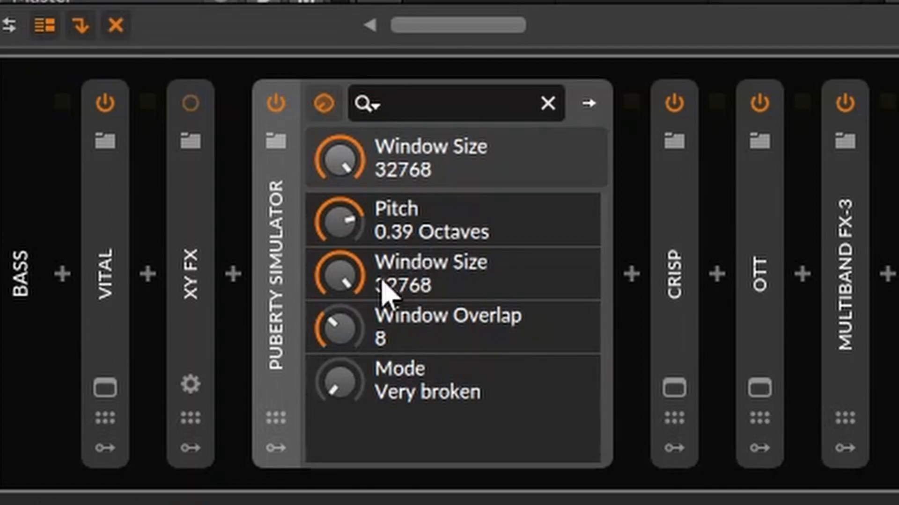
mouse_move(348, 234)
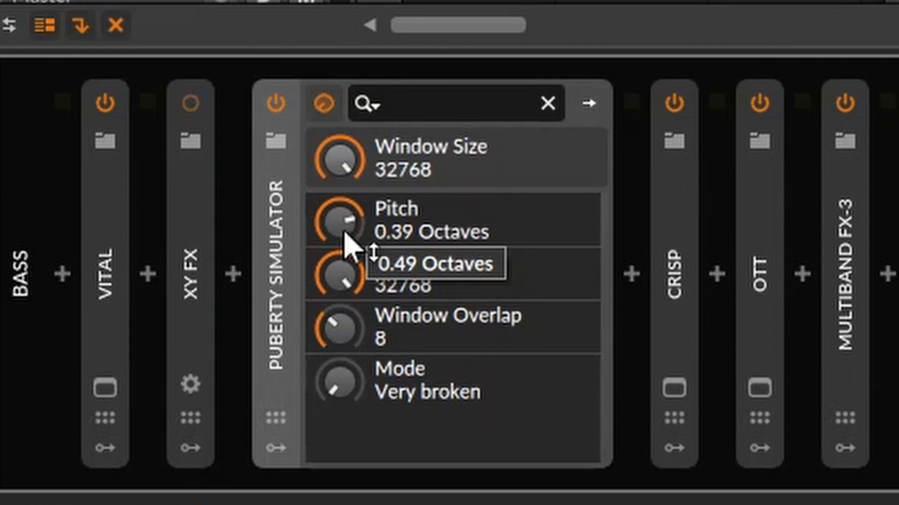
key("space")
mouse_move(349, 241)
left_mouse_down()
mouse_move(348, 135)
mouse_move(349, 318)
mouse_move(349, 187)
mouse_move(349, 243)
left_mouse_up()
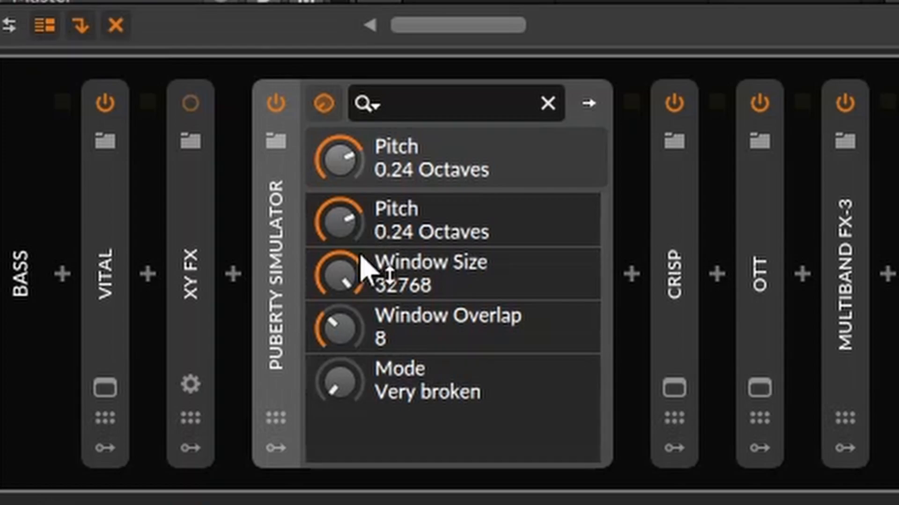
- Try Window Sizes of 64 and 512 in Puberty Simulator, lowering Pitch to 0.09 and on to 0.01 octaves
left_click_drag(358, 281, 358, 318)
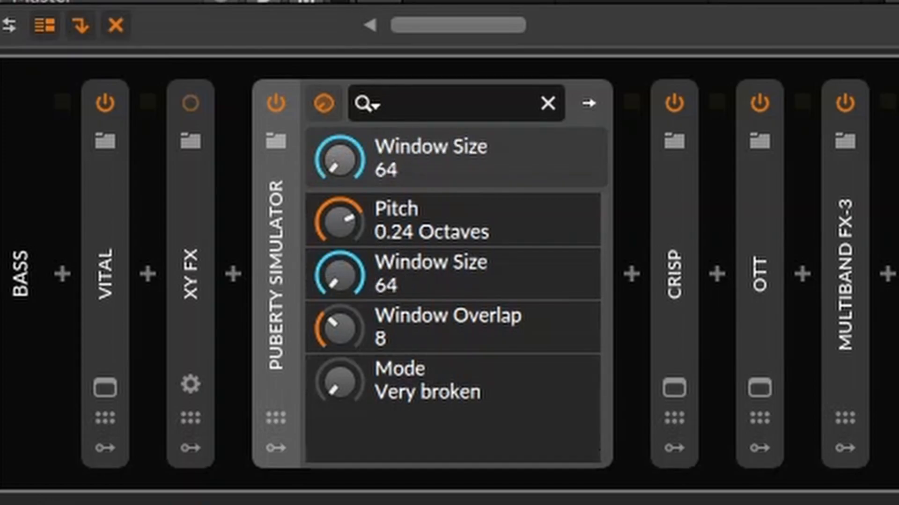
left_click_drag(350, 224, 361, 291)
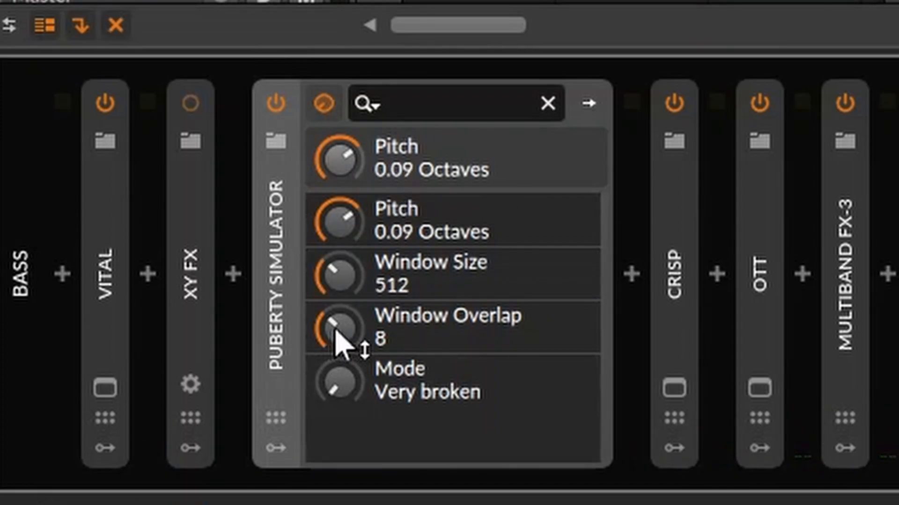
left_click_drag(337, 337, 339, 337)
left_click_drag(349, 229, 351, 261)
- Compare Window Overlap at 32 and at 4 in Puberty Simulator, with Pitch set to 0.13 octaves
left_click_drag(345, 331, 345, 322)
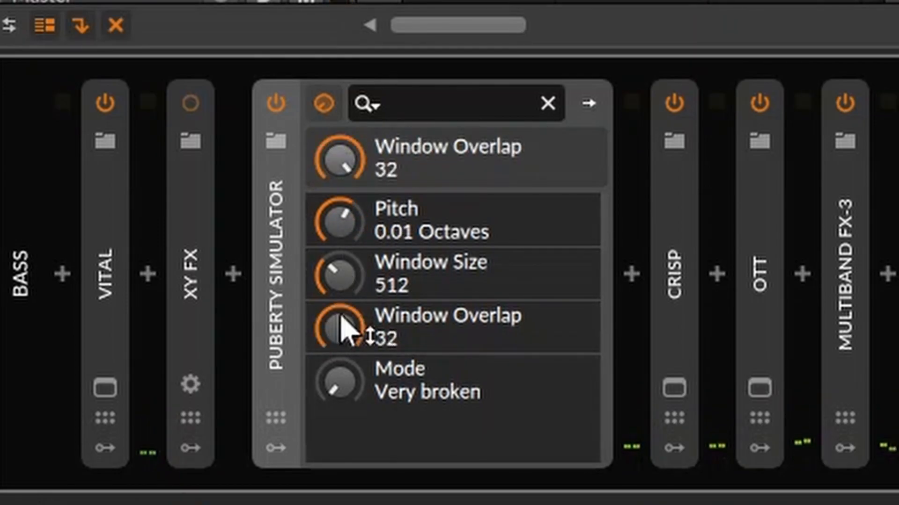
left_click_drag(345, 224, 361, 431)
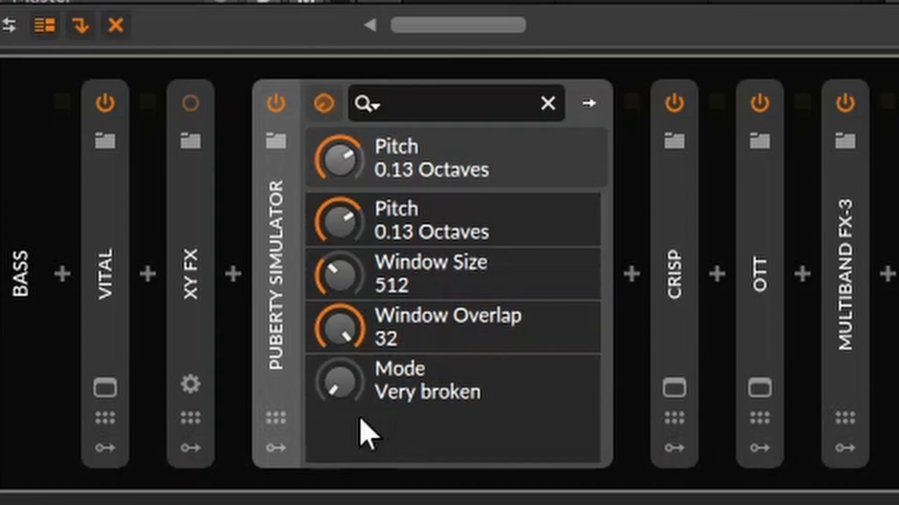
mouse_move(345, 331)
left_mouse_down()
mouse_move(345, 375)
mouse_move(341, 333)
left_mouse_up()
type("8")
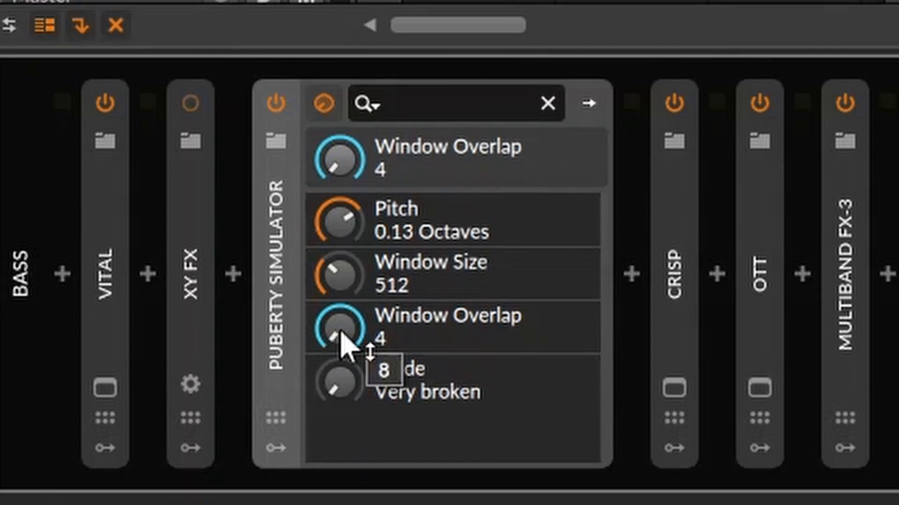
mouse_move(340, 332)
left_mouse_down()
mouse_move(341, 313)
mouse_move(351, 339)
left_mouse_up()
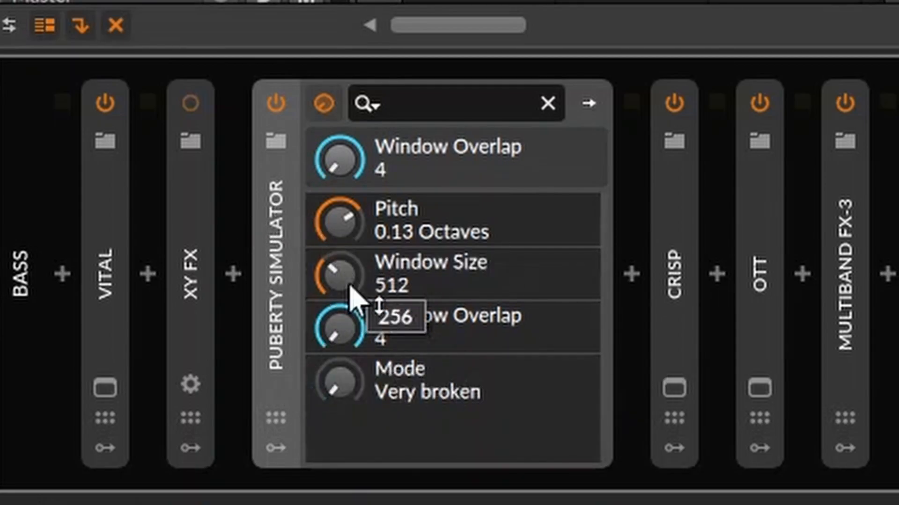
- Set Puberty Simulator's Window Size to 1024 and Pitch to 0.10 octaves, auditioning the bass
key("space")
left_click_drag(344, 287, 351, 403)
key("space")
key("space")
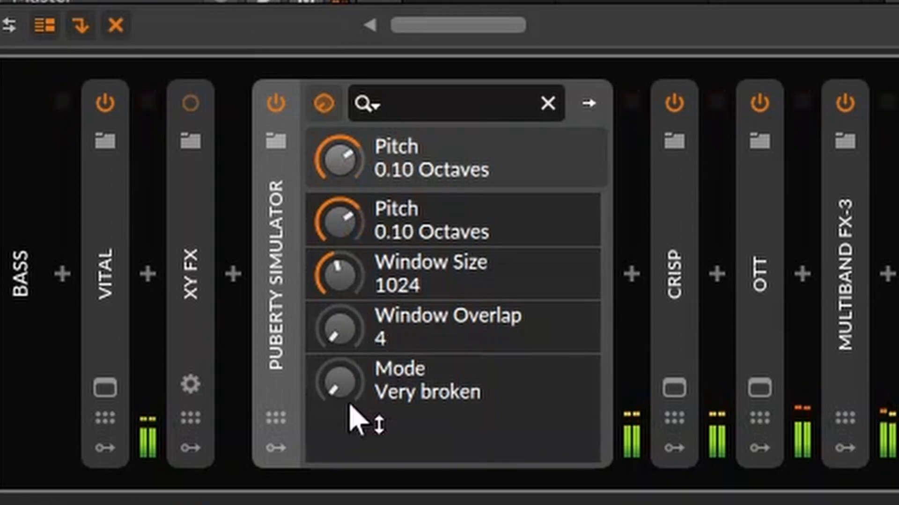
- Stop playback, switch Puberty Simulator's Mode to Also very broken, and play the bass with it
key("space")
mouse_move(332, 399)
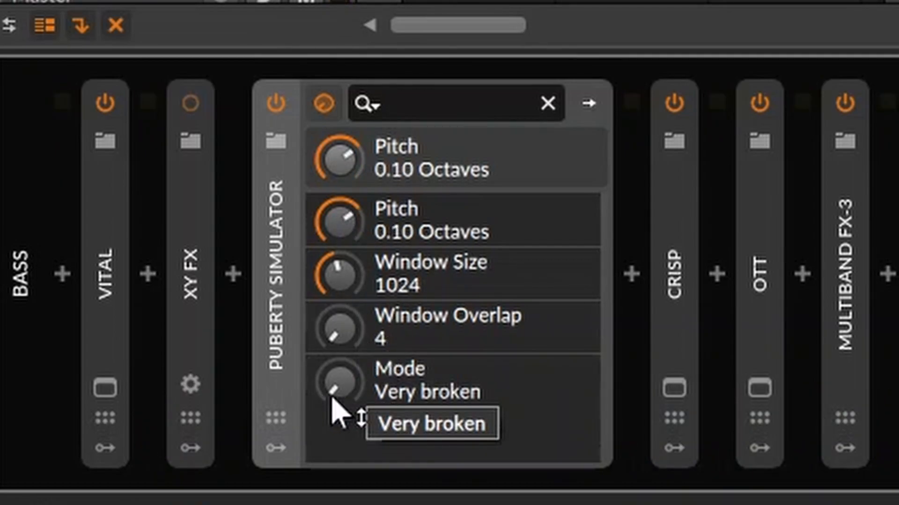
left_click_drag(333, 398, 334, 387)
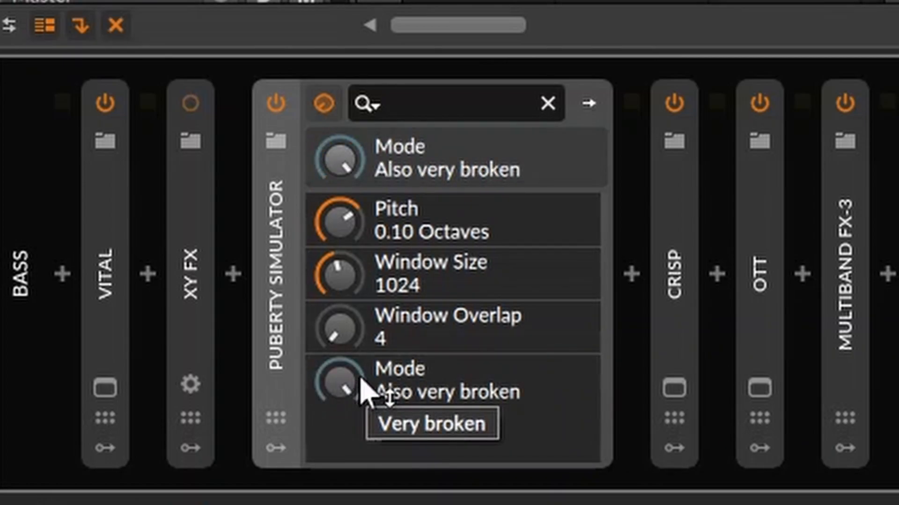
key("space")
- Experiment with all Puberty Simulator controls, ending with Pitch 1.07 octaves, Window Size 4096, Window Overlap 8 and Mode Also very broken
left_click_drag(341, 228, 341, 209)
left_click_drag(339, 383, 345, 392)
left_click_drag(341, 276, 340, 262)
mouse_move(350, 327)
left_mouse_down()
mouse_move(350, 314)
mouse_move(348, 323)
left_mouse_up()
mouse_move(351, 367)
left_mouse_down()
mouse_move(357, 435)
mouse_move(354, 368)
left_mouse_up()
left_click_drag(354, 244, 353, 220)
left_click(353, 275)
left_click_drag(348, 328, 349, 339)
left_click(351, 381)
left_click_drag(351, 381, 344, 359)
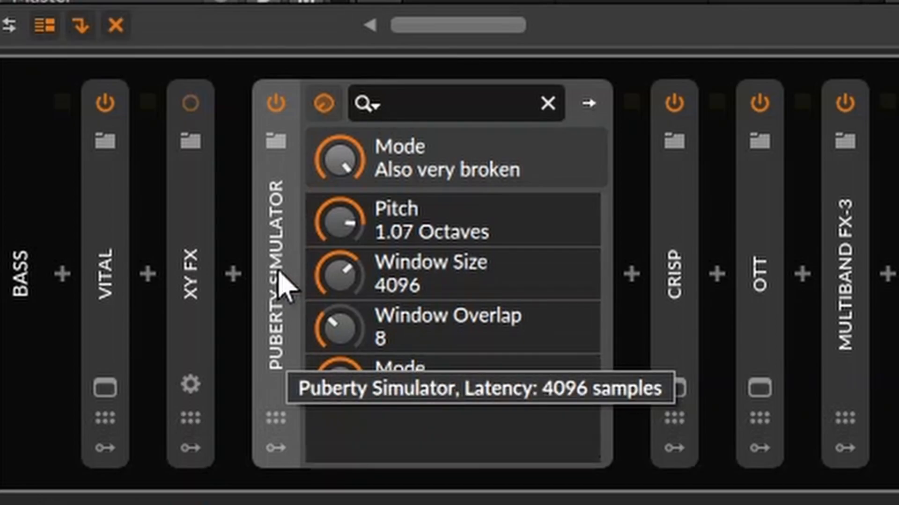
- Delete Puberty Simulator from the bass track's device chain
key("Delete")
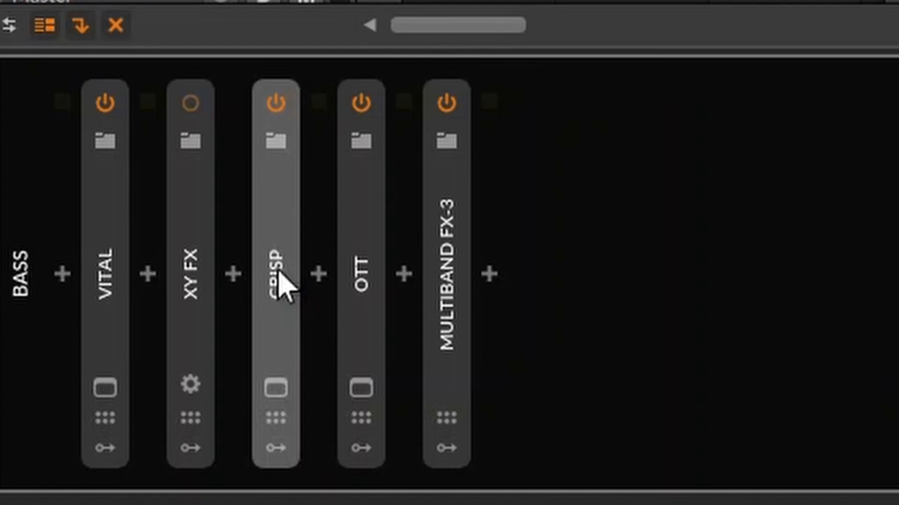
- Enable and expand XY FX on the bass track and show the Puberty Simulator settings in its chain B
left_click(189, 104)
double_click(193, 276)
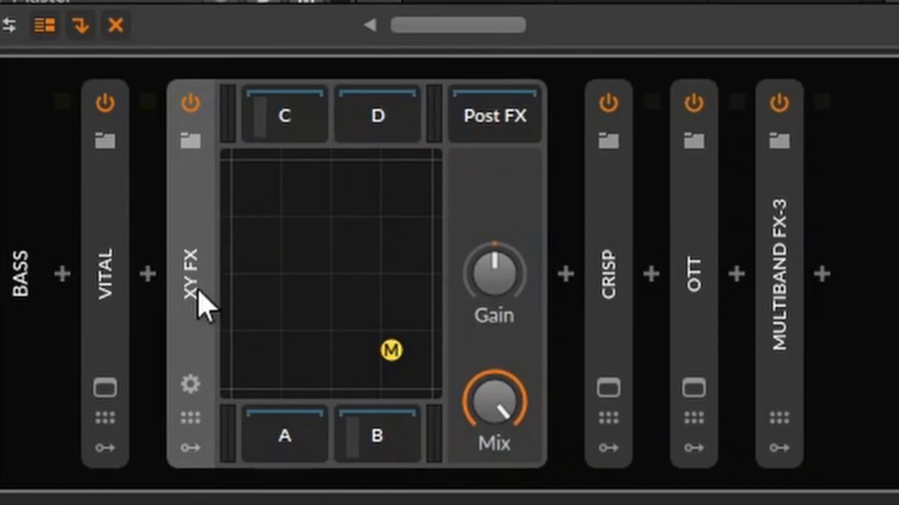
left_click(366, 428)
left_click(371, 437)
left_click(286, 126)
left_click(402, 420)
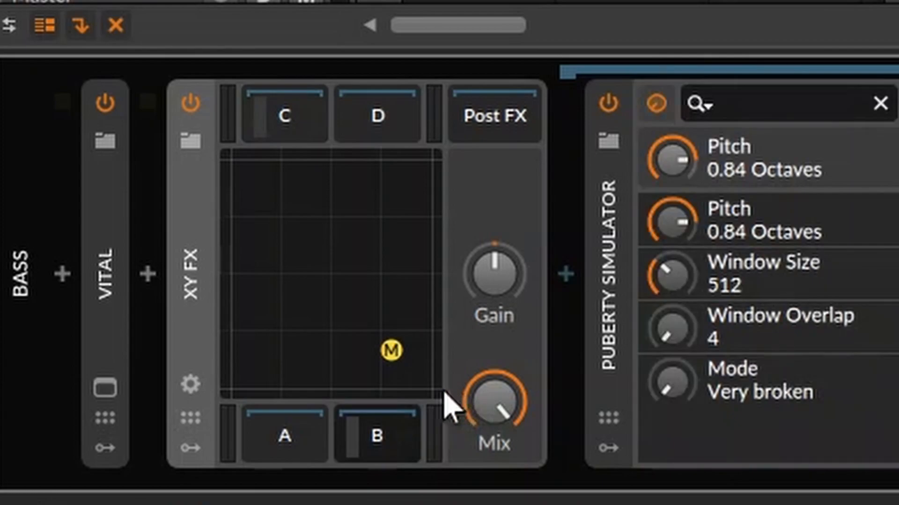
left_click(370, 424)
left_click(375, 437)
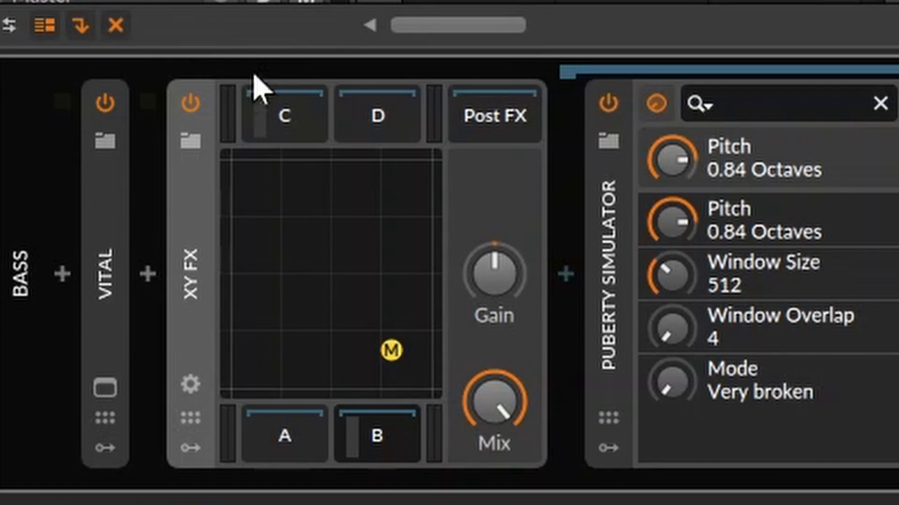
- Examine the Puberty Simulator settings in XY FX's chain C and compare the neighbouring chain D
left_click(281, 124)
left_click(625, 342)
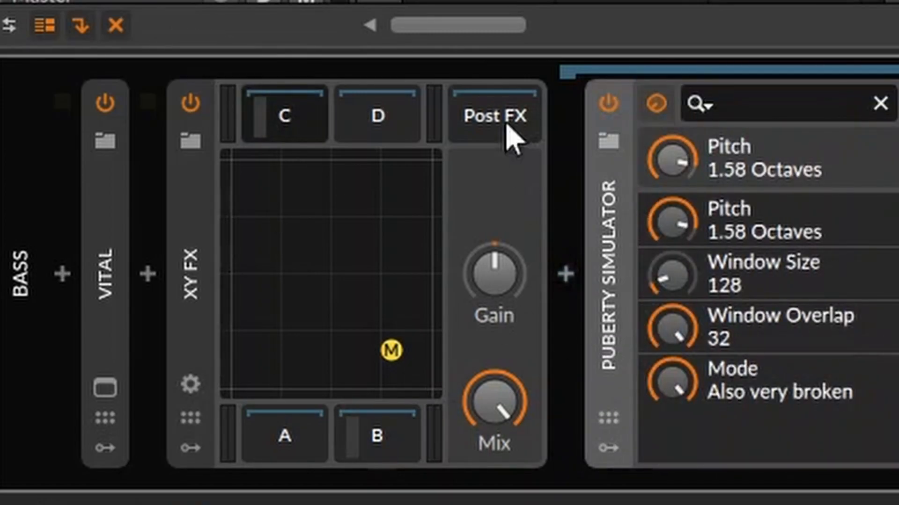
left_click(405, 121)
left_click(267, 116)
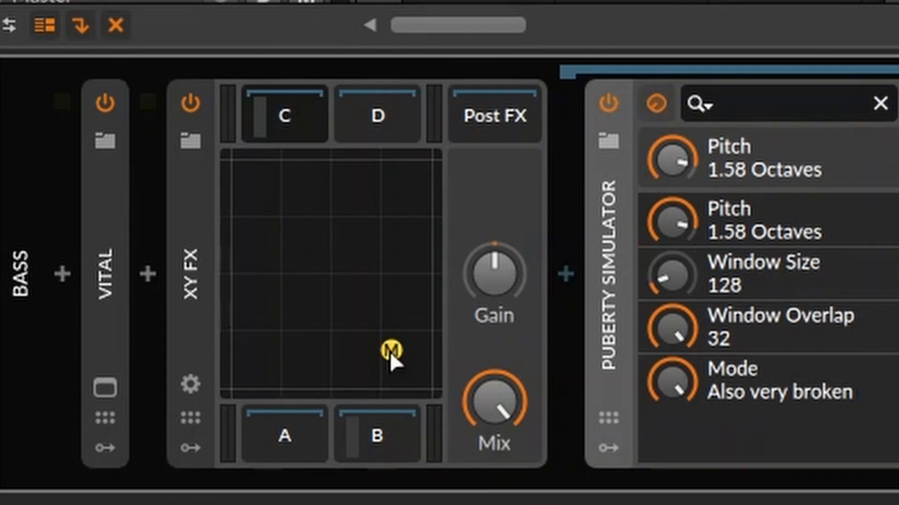
- Play the bass while sweeping XY FX's blend point across the pad between chains A, B and C
left_click_drag(389, 351, 182, 503)
left_click_drag(248, 373, 322, 333)
left_click_drag(374, 354, 295, 289)
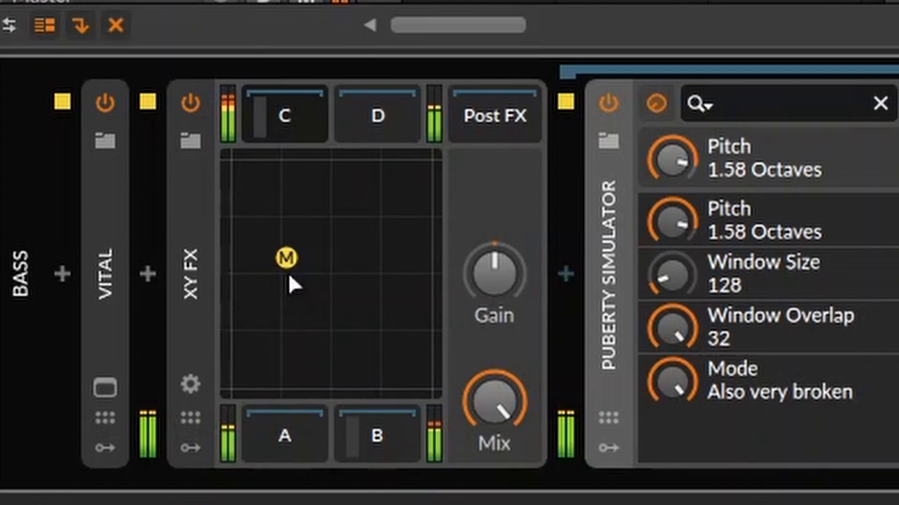
- Compare the playing bass with XY FX bypassed and enabled, then stop and restart playback
left_click(190, 103)
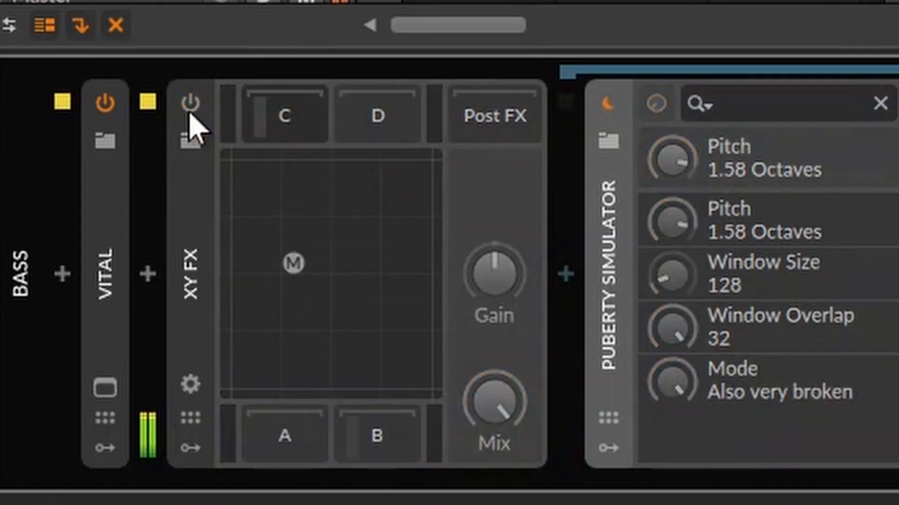
left_click(190, 103)
key("space")
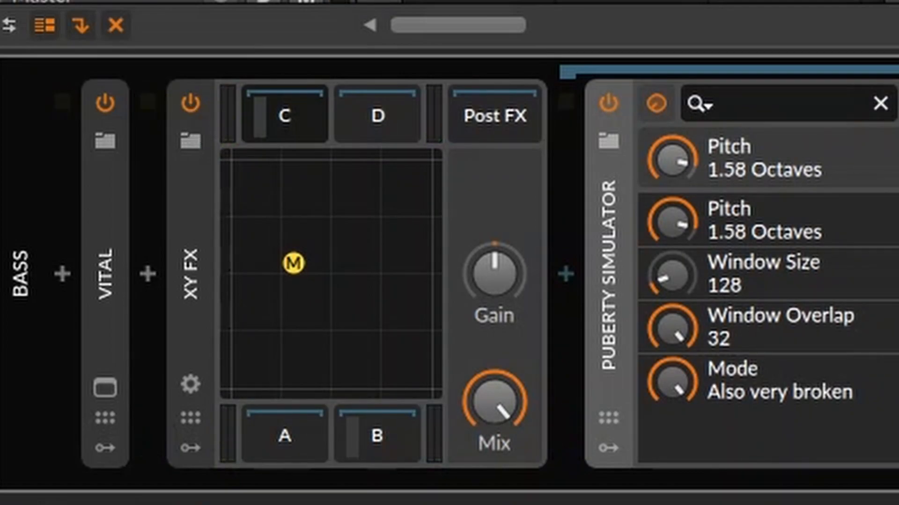
key("space")
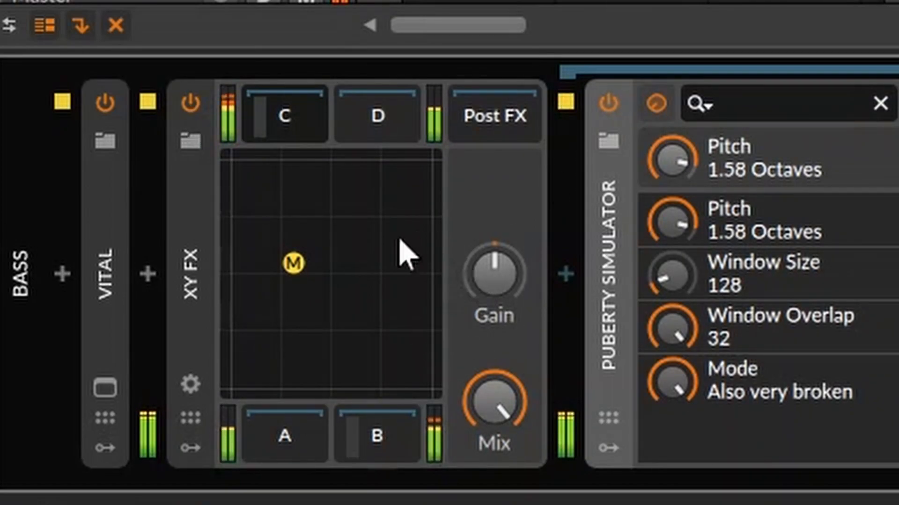
- Sweep XY FX's blend point between corners B and C, settle it slightly toward C, and close the chain C view
left_click_drag(402, 320, 250, 224)
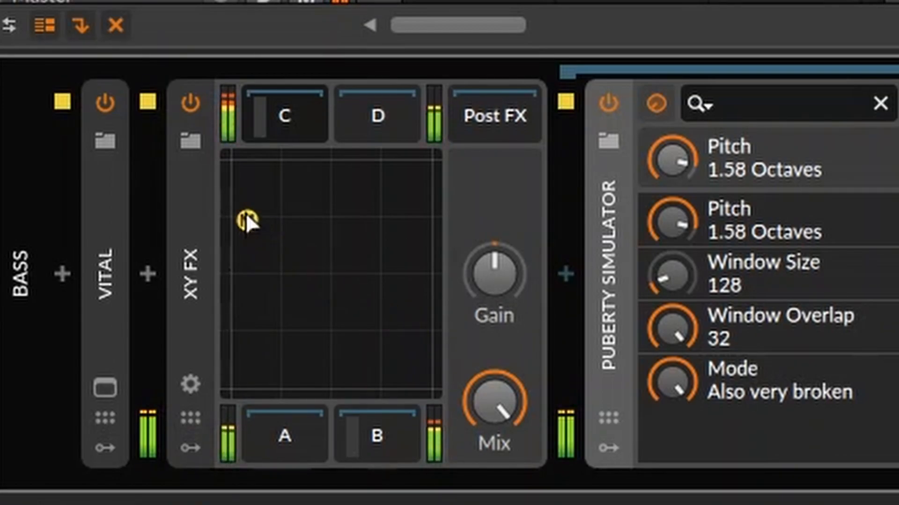
left_click_drag(417, 342, 364, 305)
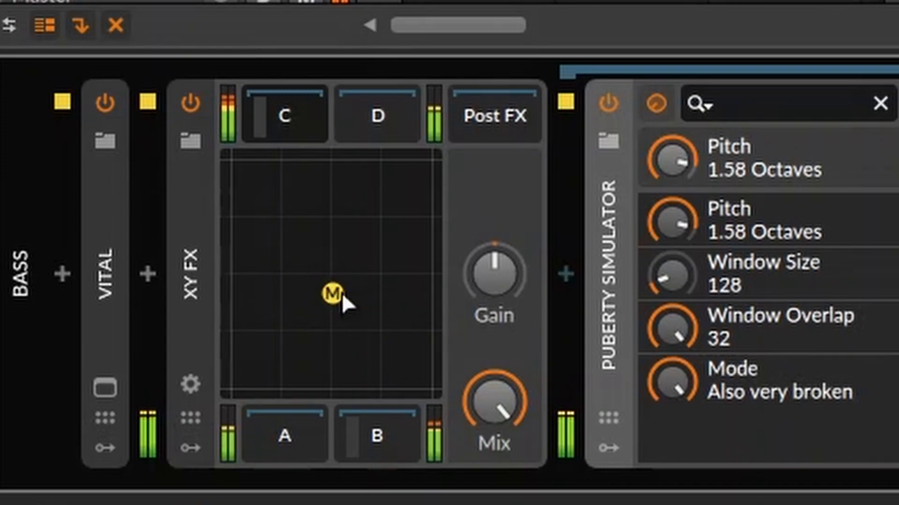
left_click_drag(320, 293, 302, 265)
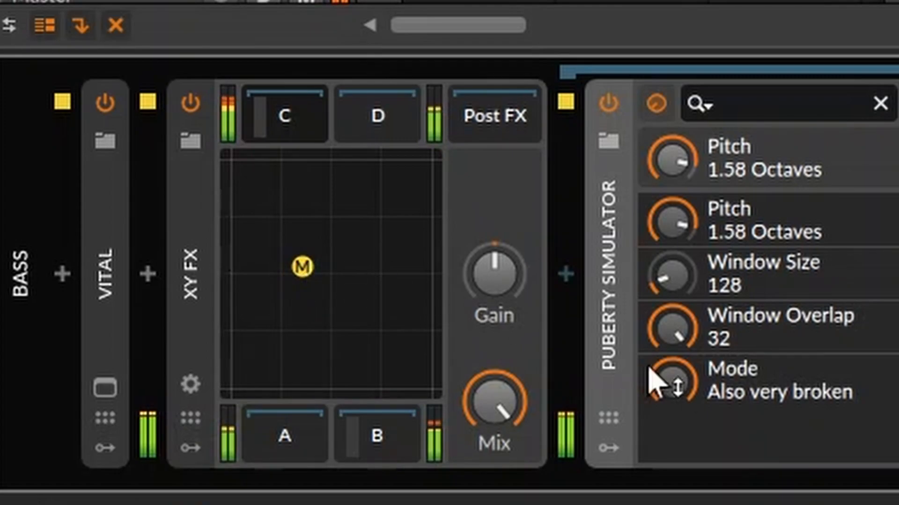
mouse_move(687, 387)
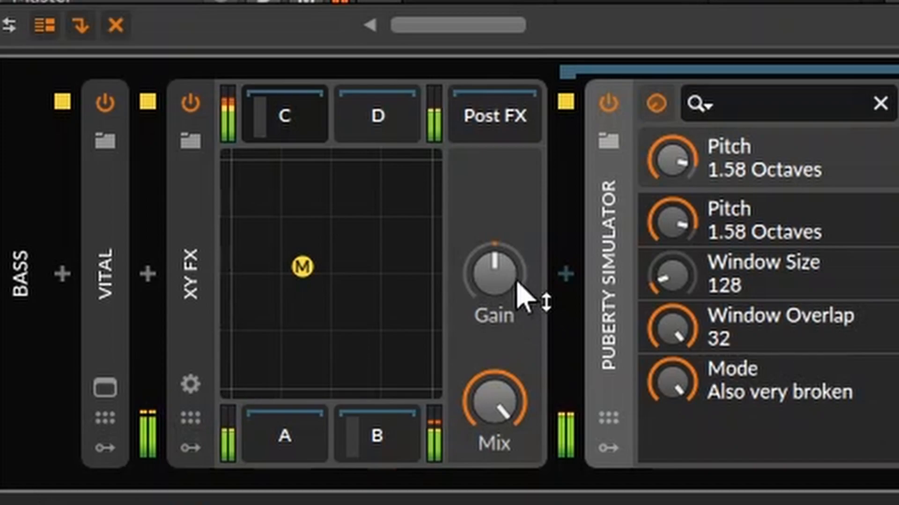
left_click(294, 116)
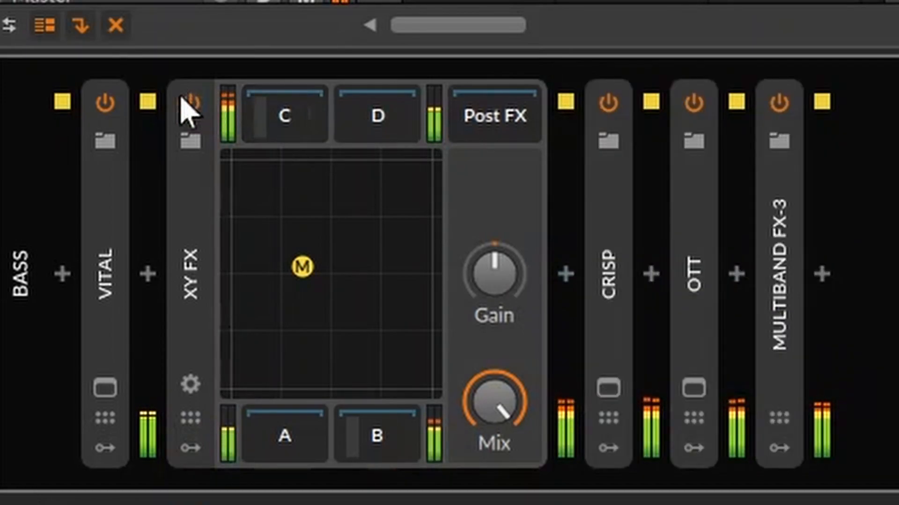
- Toggle XY FX off and on twice to compare the dry and processed bass
left_click(186, 106)
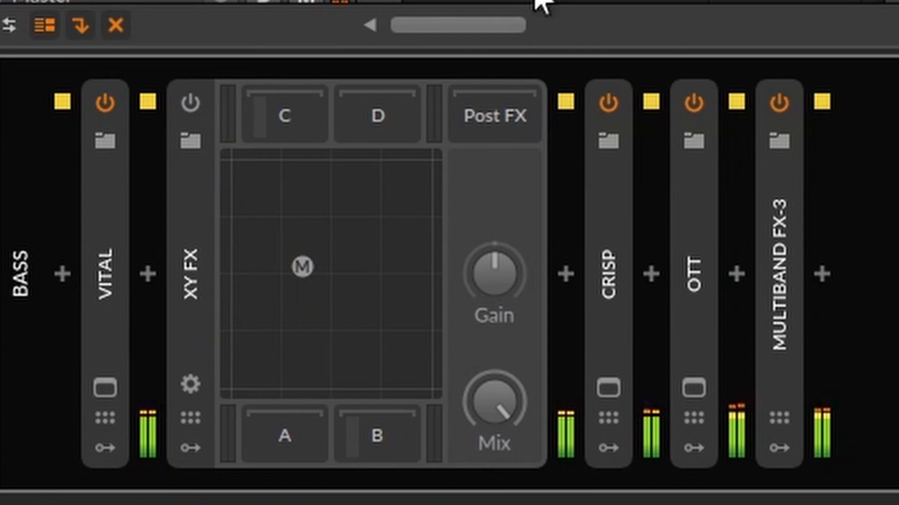
left_click(191, 104)
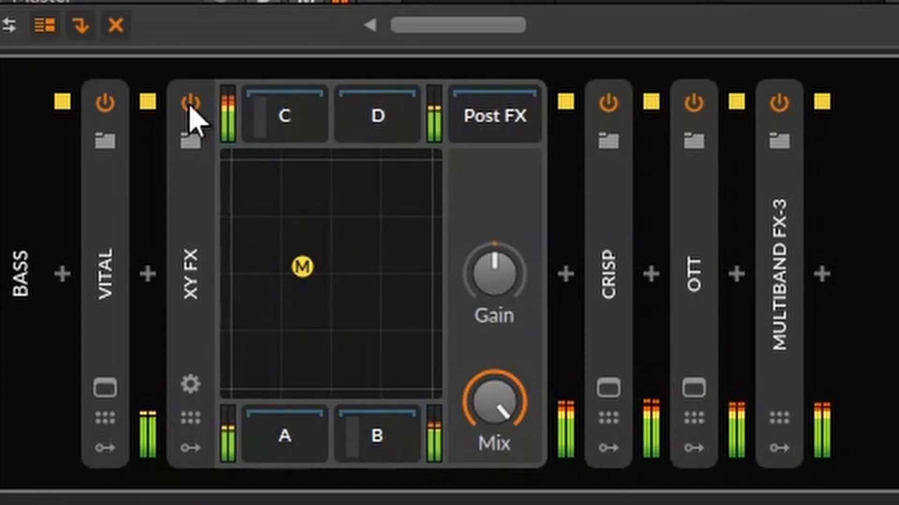
left_click(189, 105)
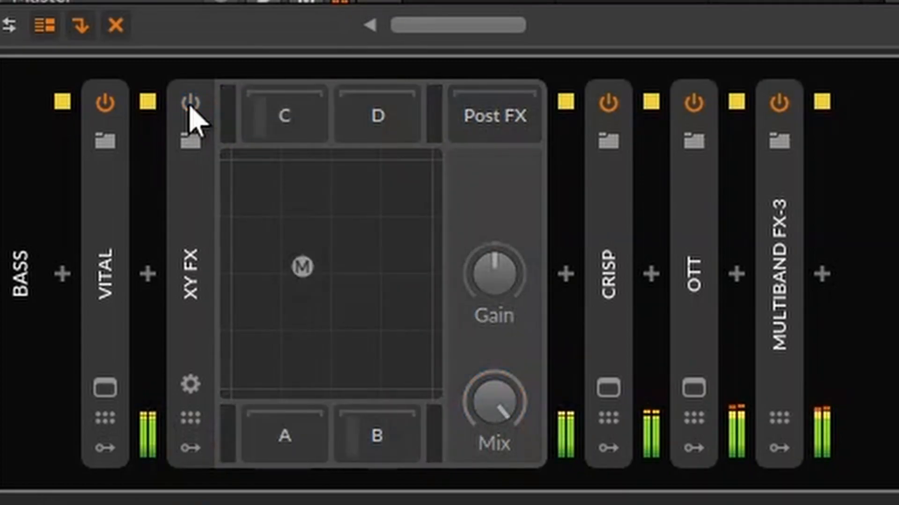
left_click(189, 105)
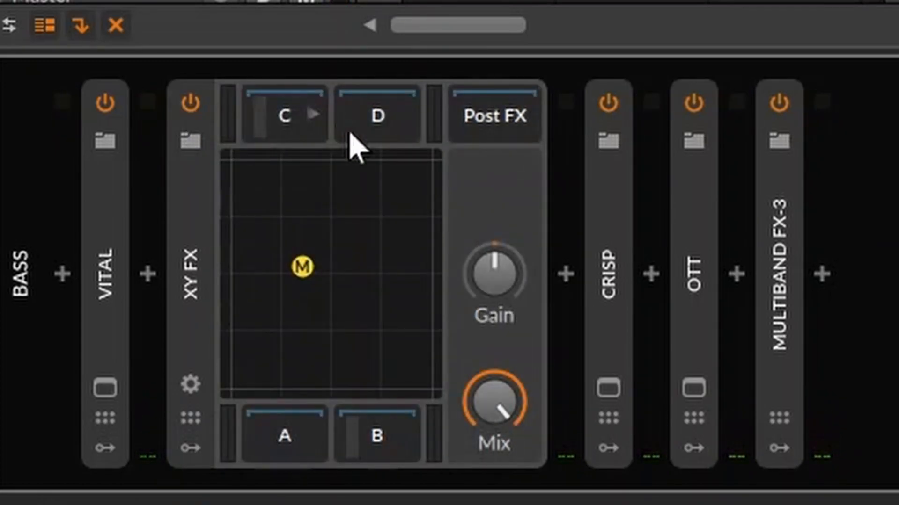
- Lower XY FX's output Gain slightly and compare the bass against the bypassed sound
left_click(524, 303)
left_click_drag(494, 274, 494, 283)
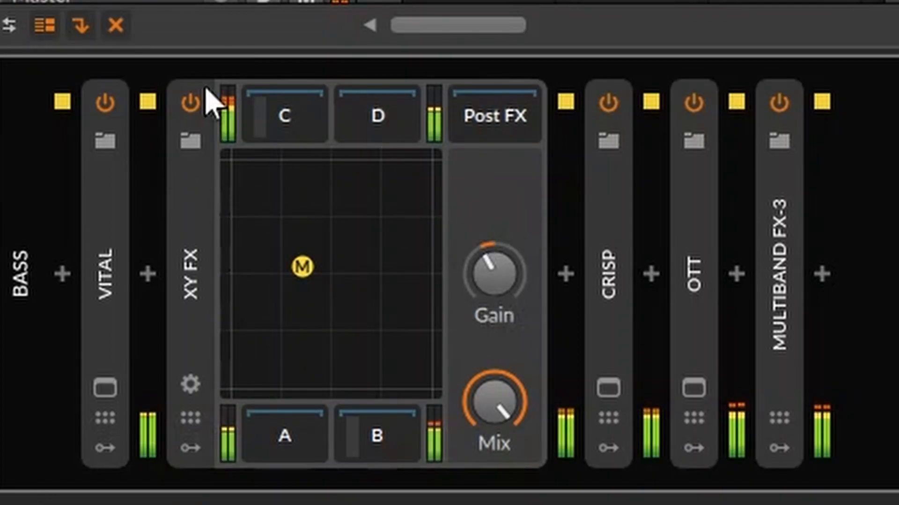
left_click(191, 103)
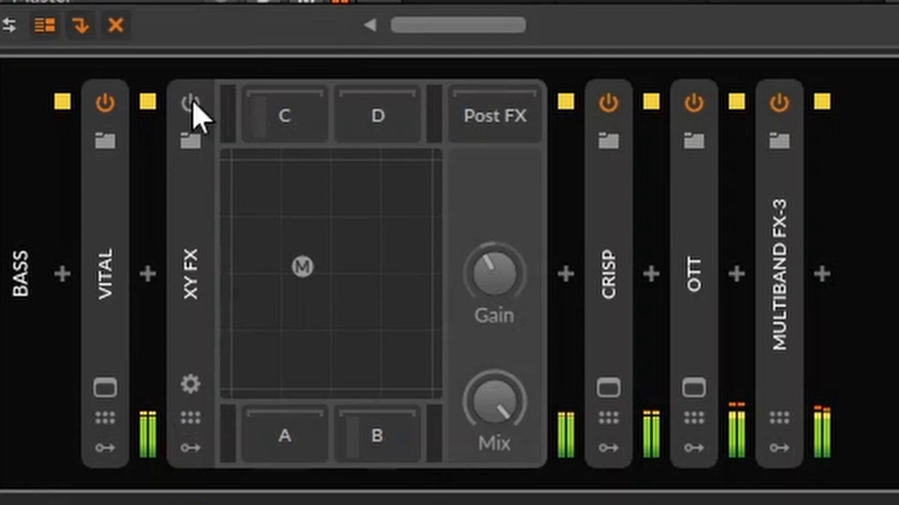
left_click(192, 104)
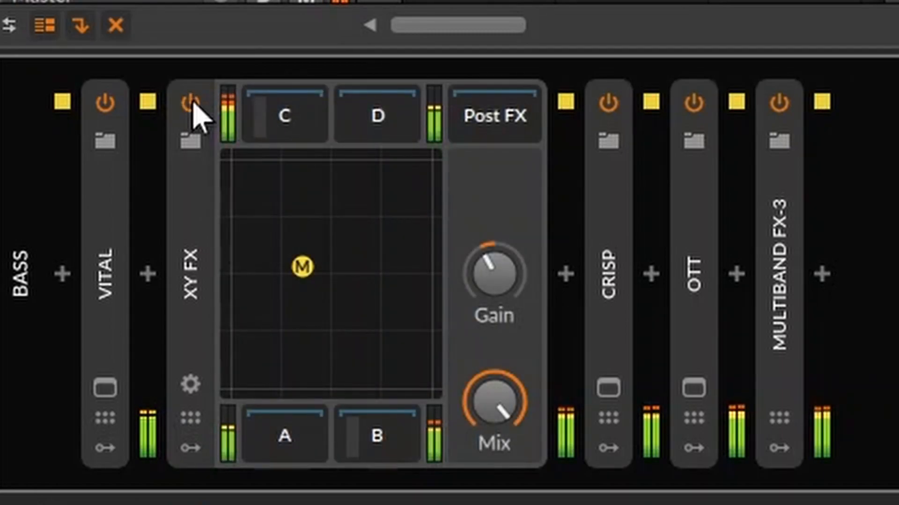
left_click(192, 104)
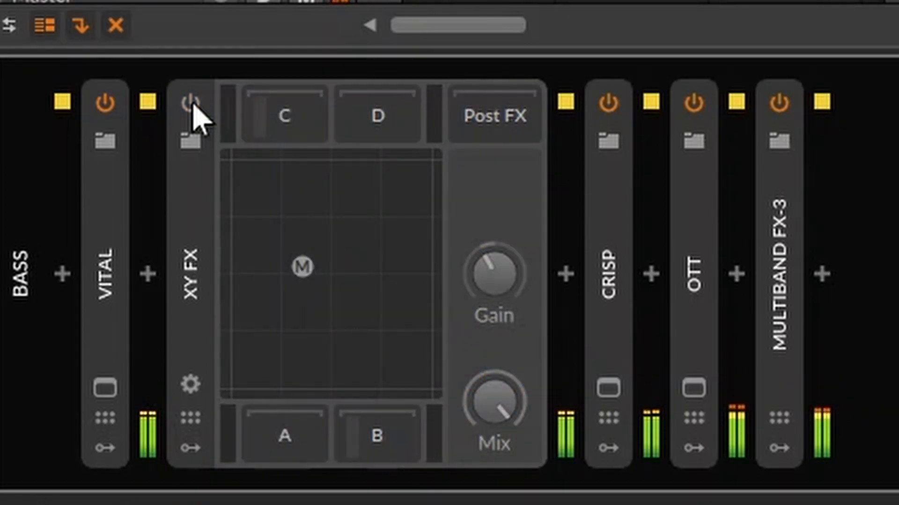
left_click(191, 104)
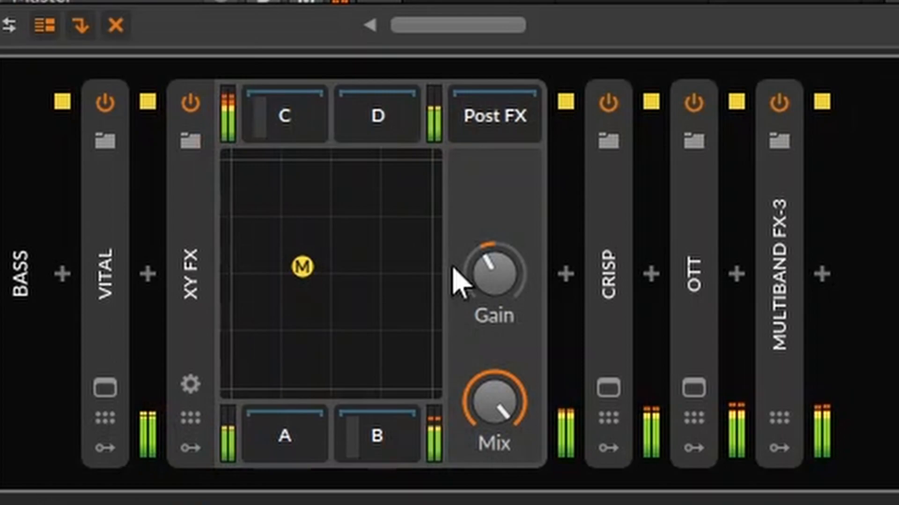
- Move XY FX's blend point just off centre toward chain B and compare the bass with XY FX bypassed
left_click_drag(365, 312, 356, 303)
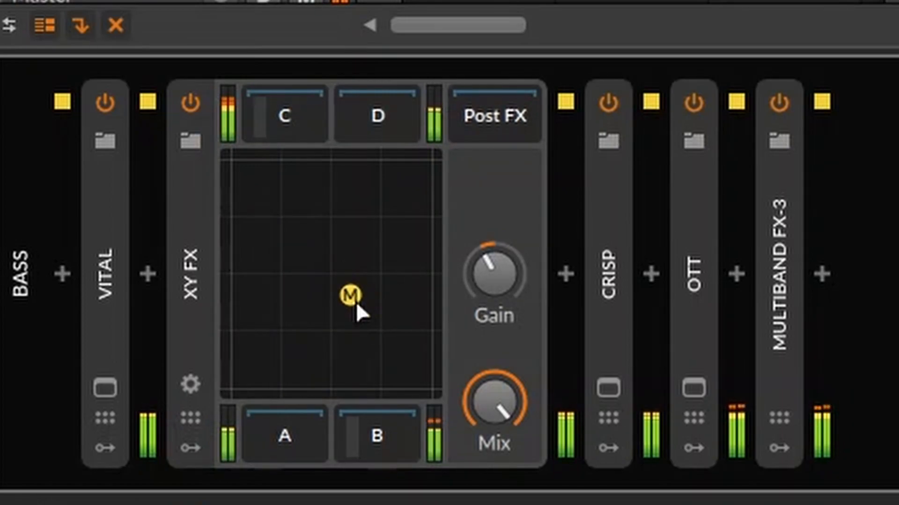
left_click(190, 103)
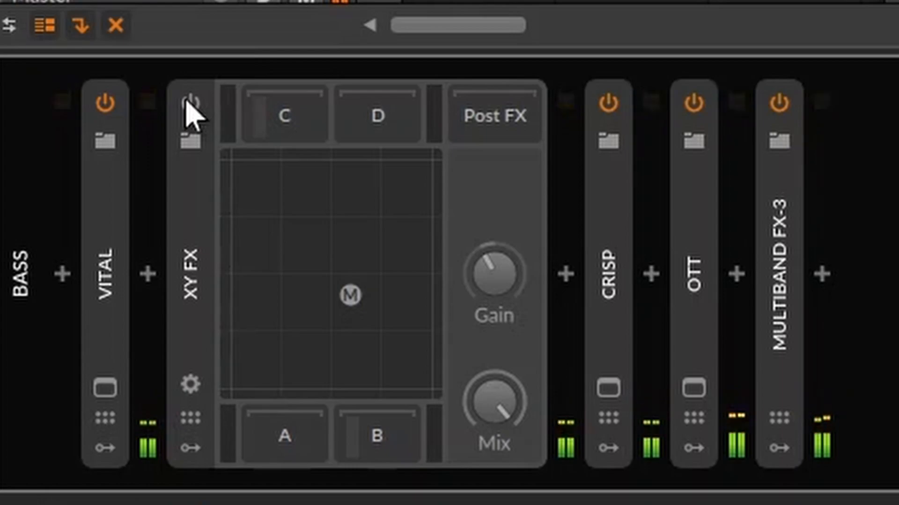
left_click(191, 104)
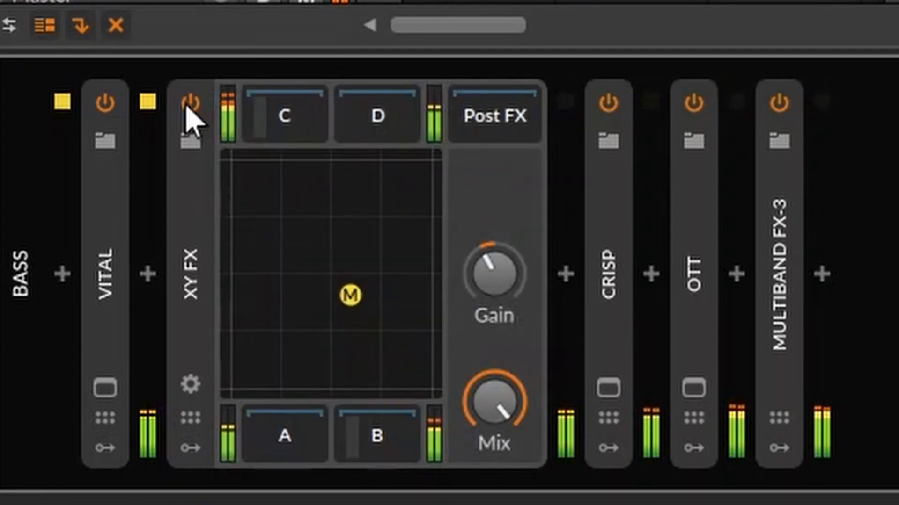
left_click(191, 104)
left_click(188, 105)
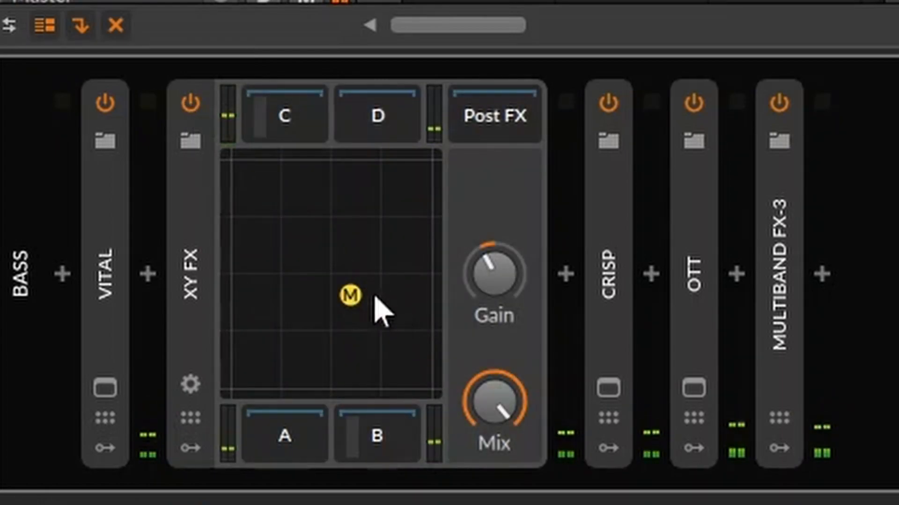
- Sweep XY FX's blend point back toward corner C during playback and compare with the device bypassed once more
left_click_drag(290, 259, 383, 293)
left_click_drag(349, 317, 263, 247)
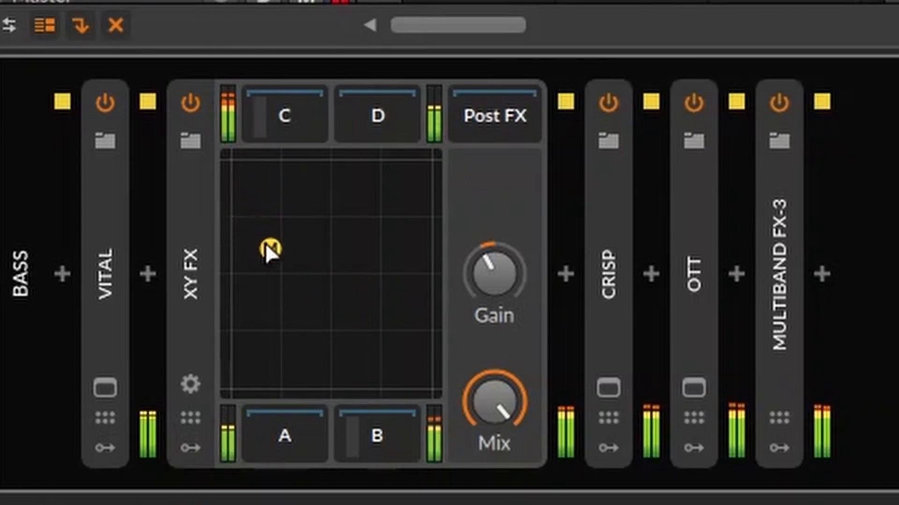
left_click(190, 103)
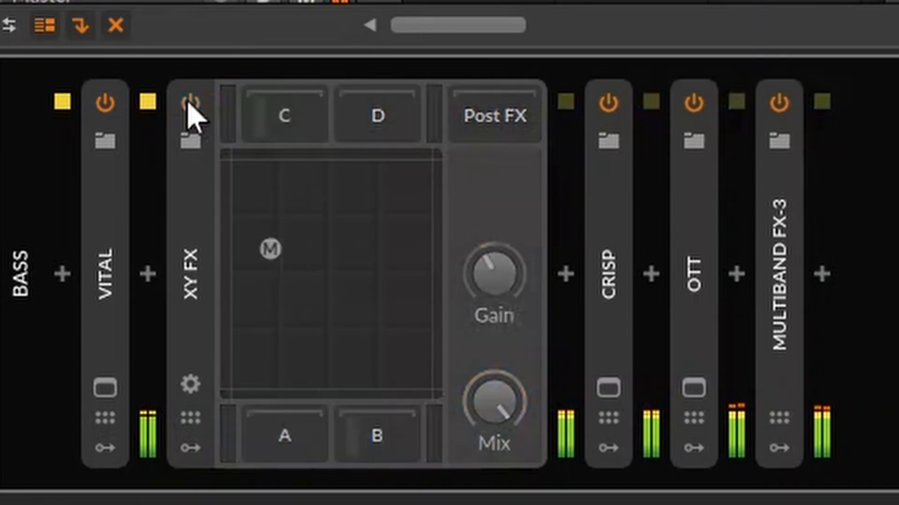
left_click(190, 103)
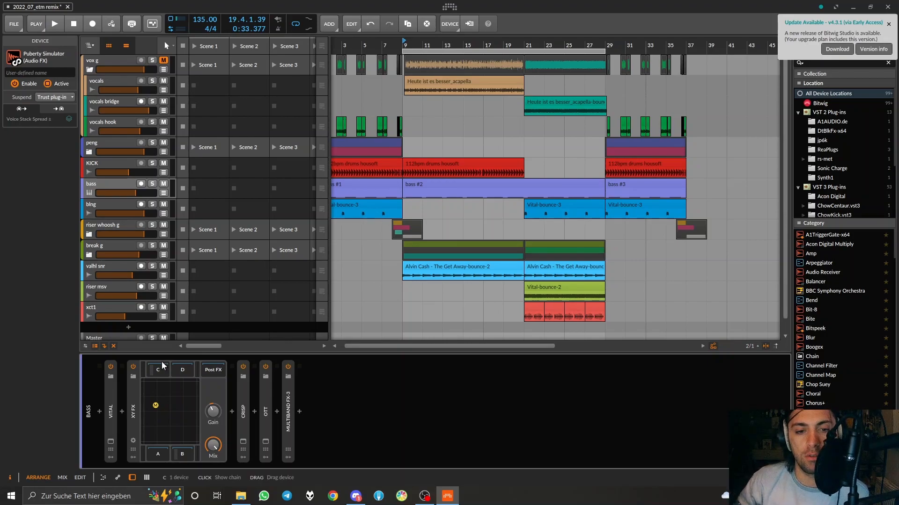
- Collapse XY FX and expand the Crisp device to show its parameters
double_click(132, 424)
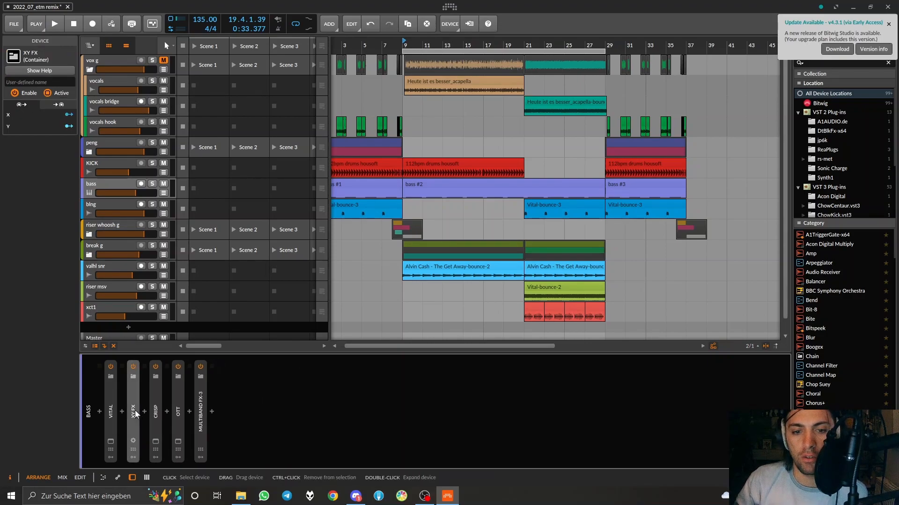
left_click(156, 399)
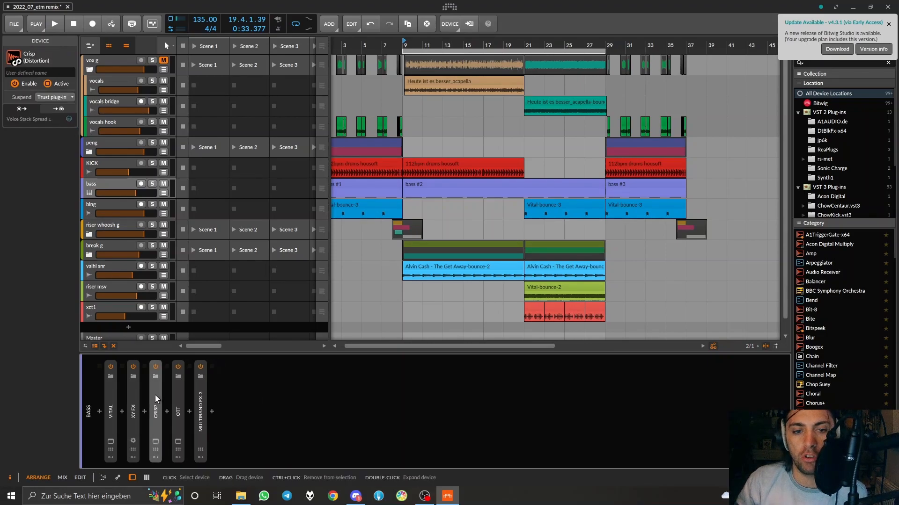
double_click(157, 398)
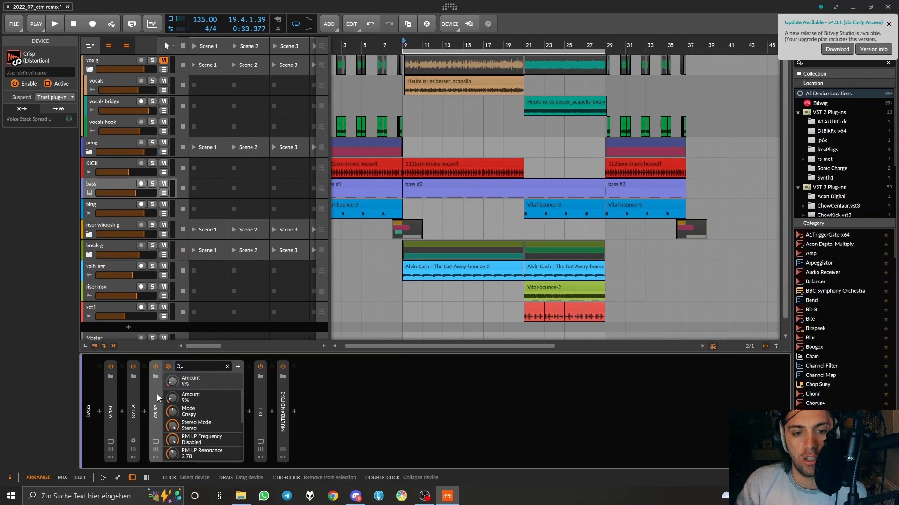
- Solo the bass track and set Crisp's Amount to 0%
left_click(152, 184)
left_click_drag(173, 382, 178, 391)
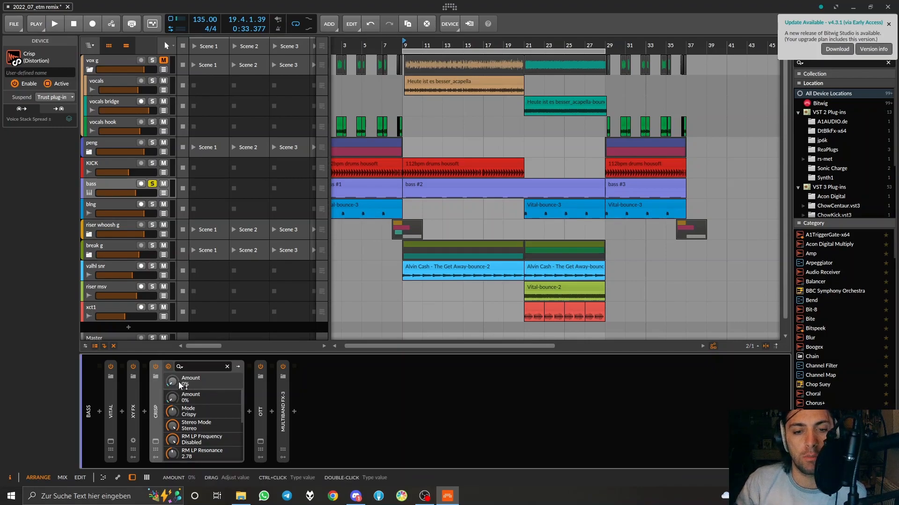
left_click_drag(174, 382, 175, 382)
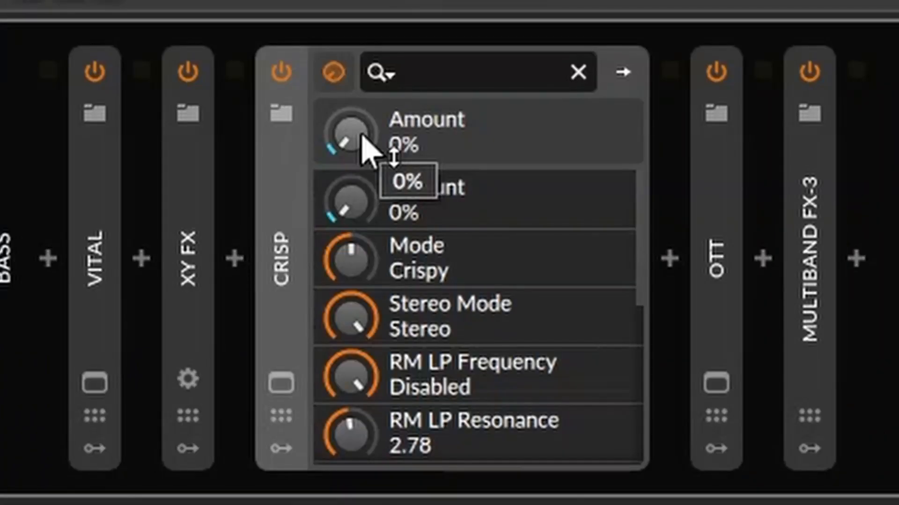
- Start playback and sweep Crisp's Amount up to 100%, bringing it back down to 9%
key("space")
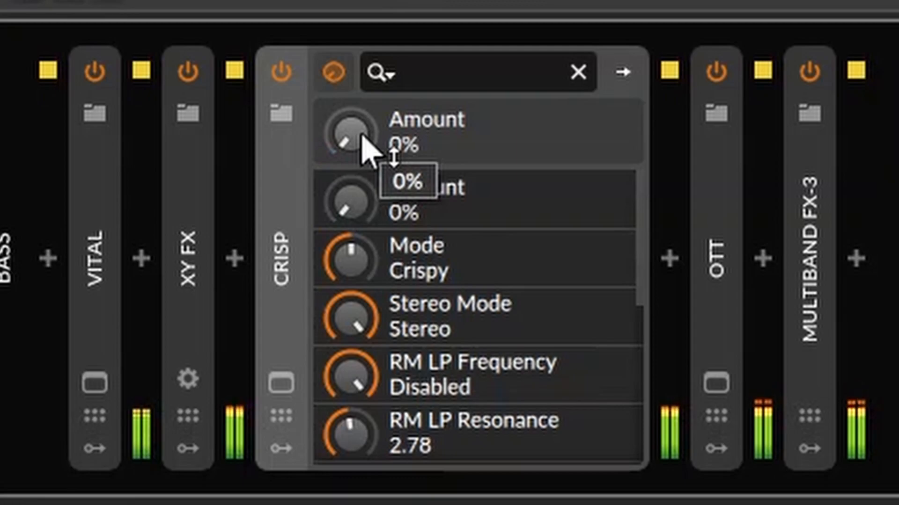
left_click_drag(351, 134, 351, 28)
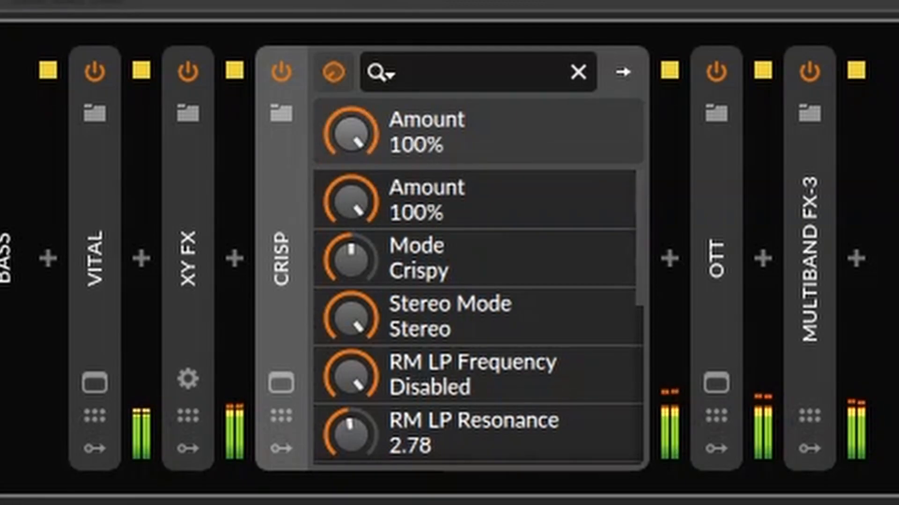
left_click_drag(351, 134, 351, 231)
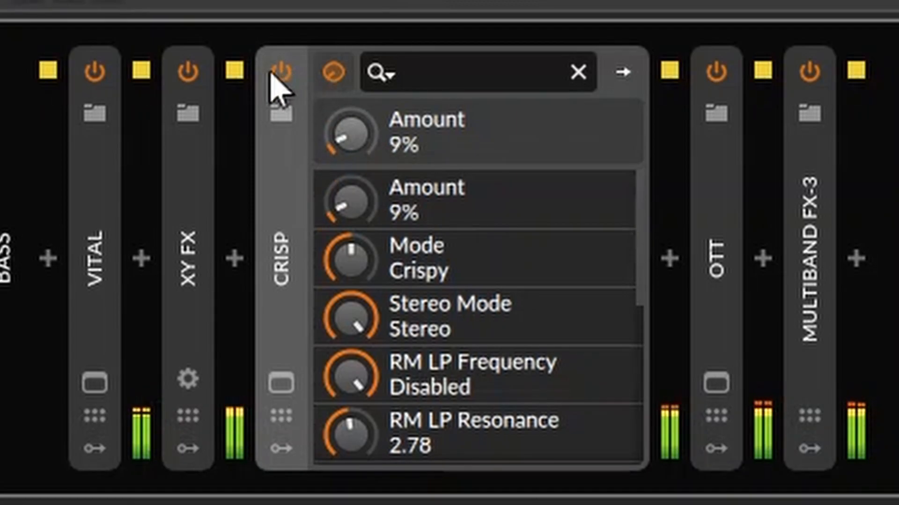
- Bypass and re-enable Crisp during playback to compare the bass sound, and collapse the Crisp device
left_click(276, 71)
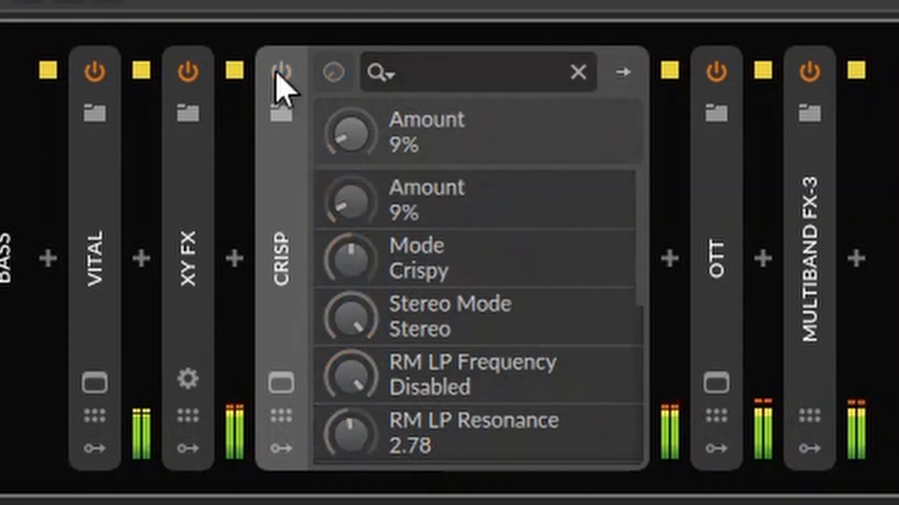
left_click(277, 71)
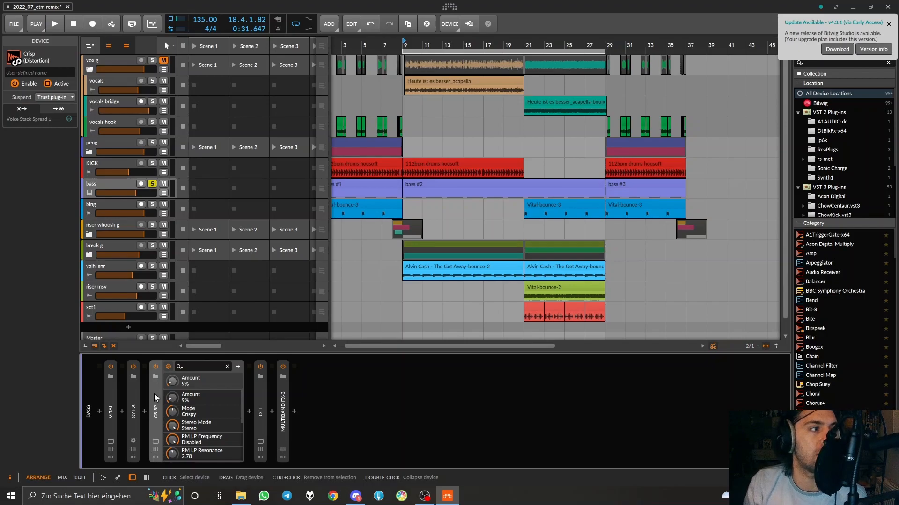
double_click(156, 398)
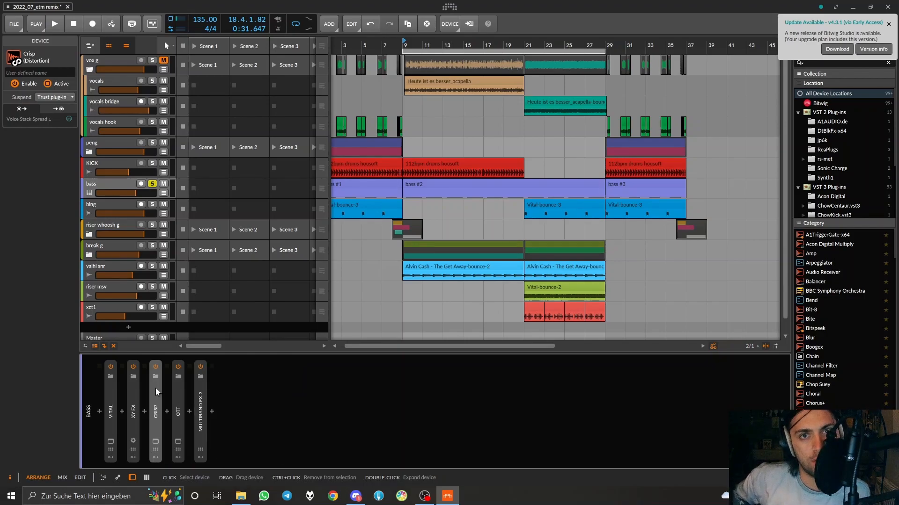